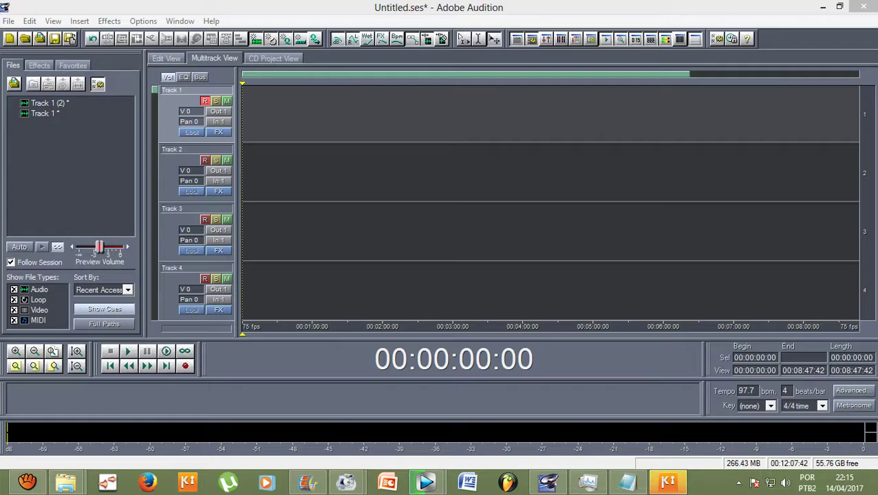
Disarm Track 1 and look through the session's list of tracks, returning to Track 1.
click(205, 102)
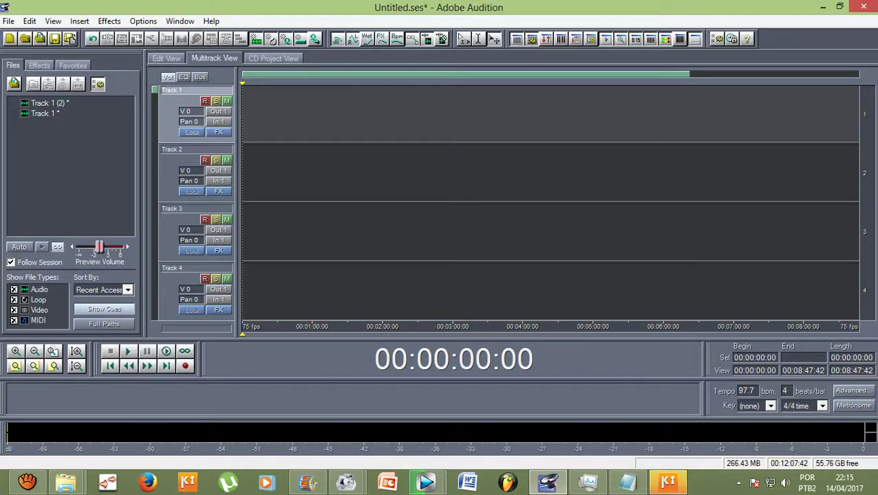
click(190, 90)
click(189, 149)
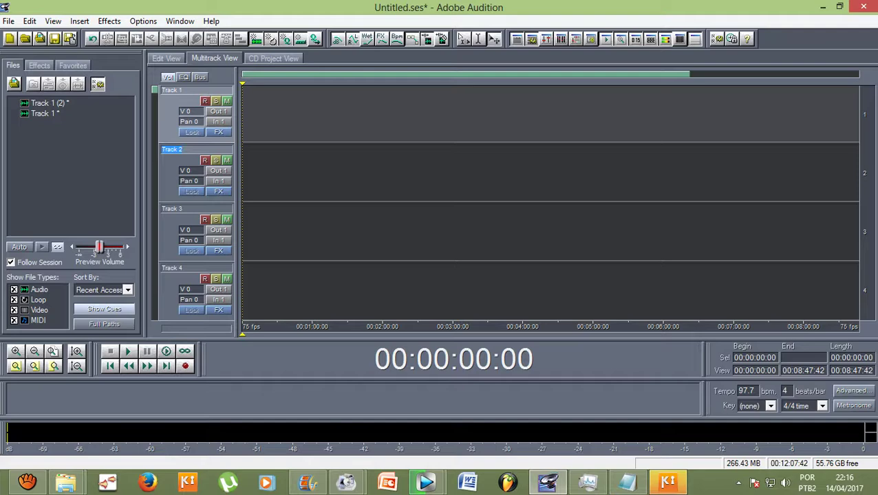
click(189, 208)
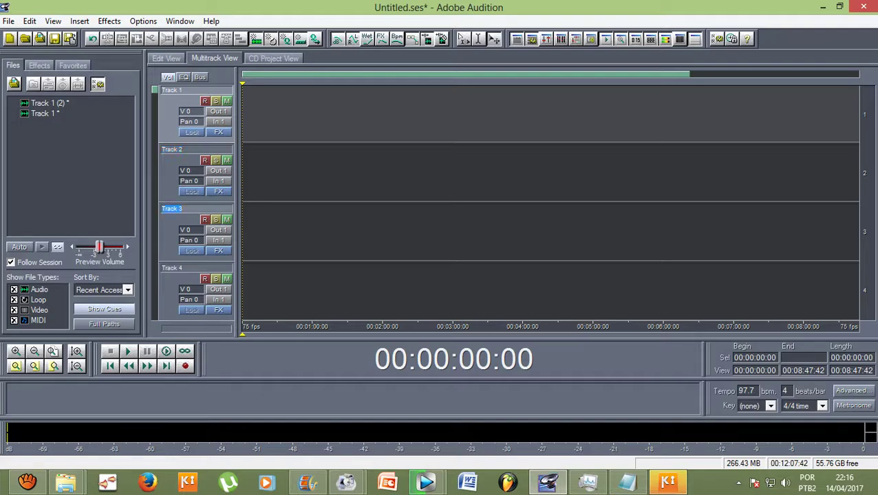
scroll(215, 226, down, 7)
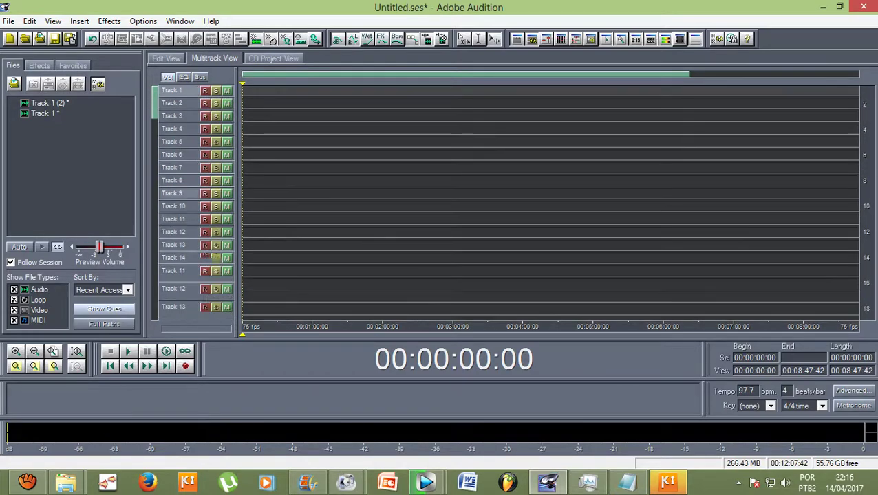
scroll(215, 224, up, 9)
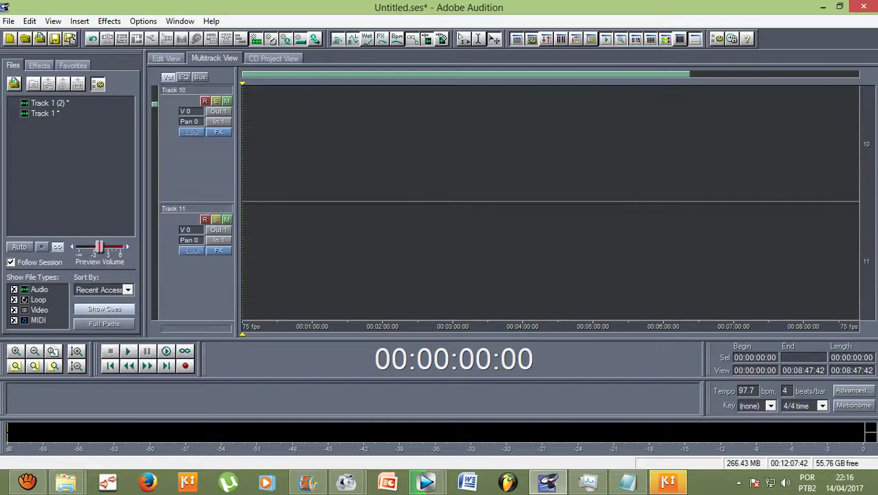
scroll(215, 224, down, 3)
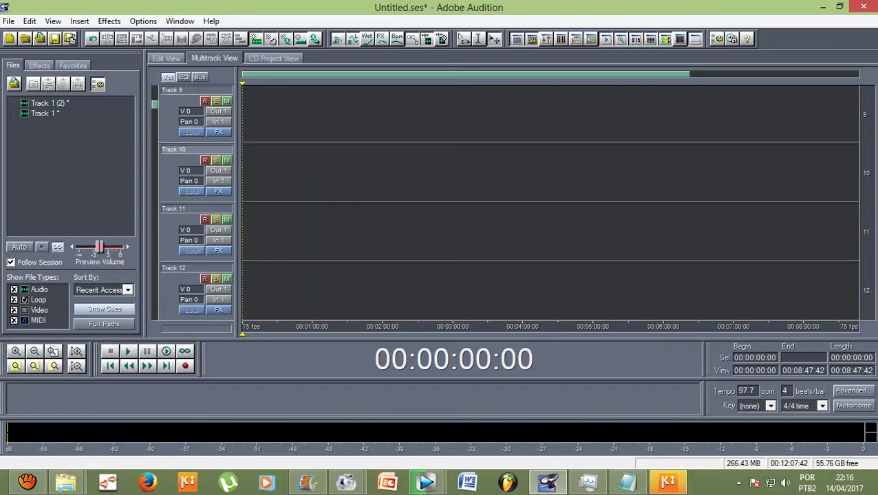
key(alt+minus)
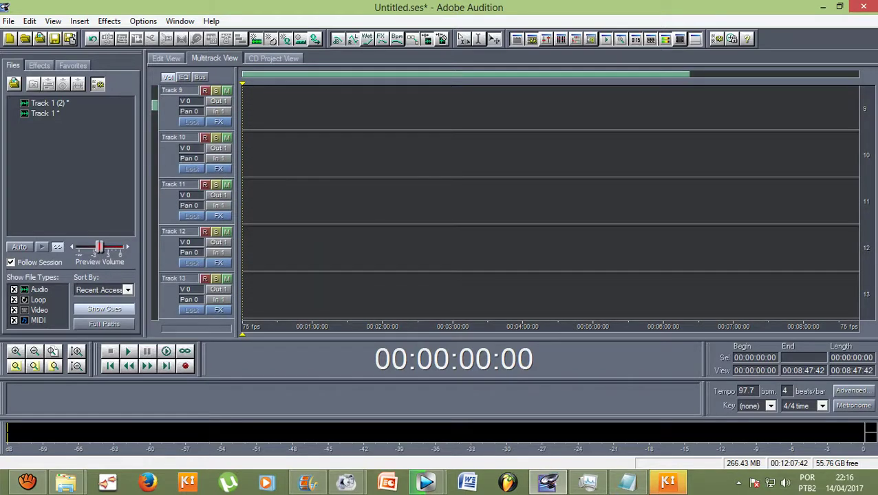
drag(155, 105, 155, 89)
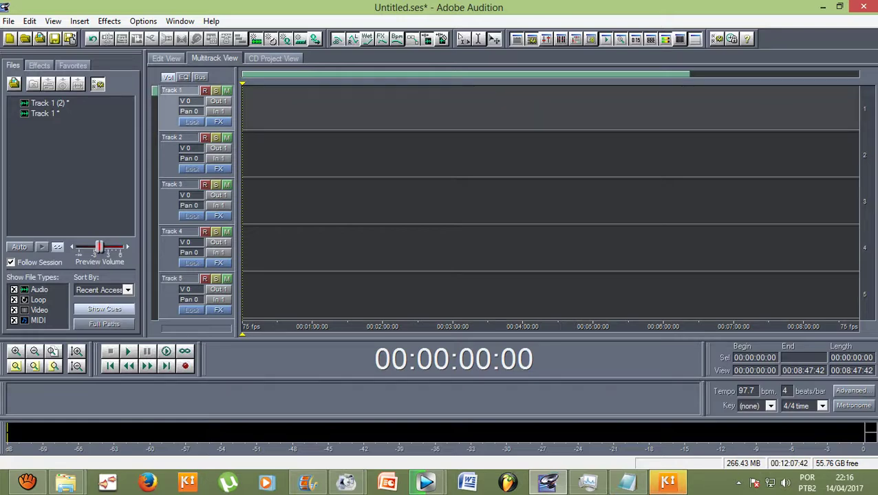
Arm Track 1 and record a clip of about 22 seconds on it from the session start.
click(205, 91)
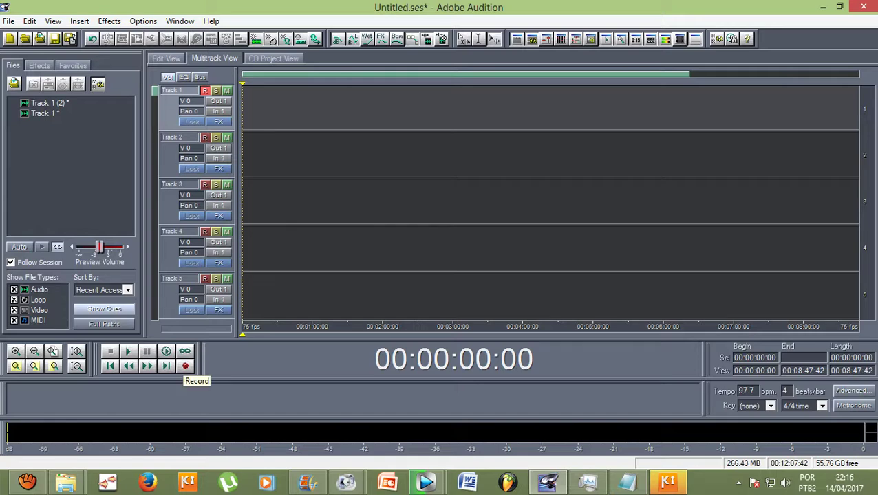
click(185, 366)
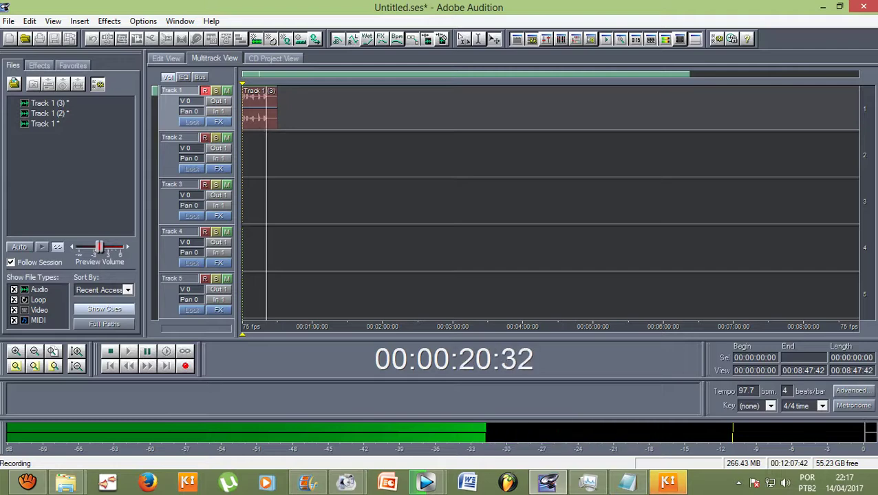
key(space)
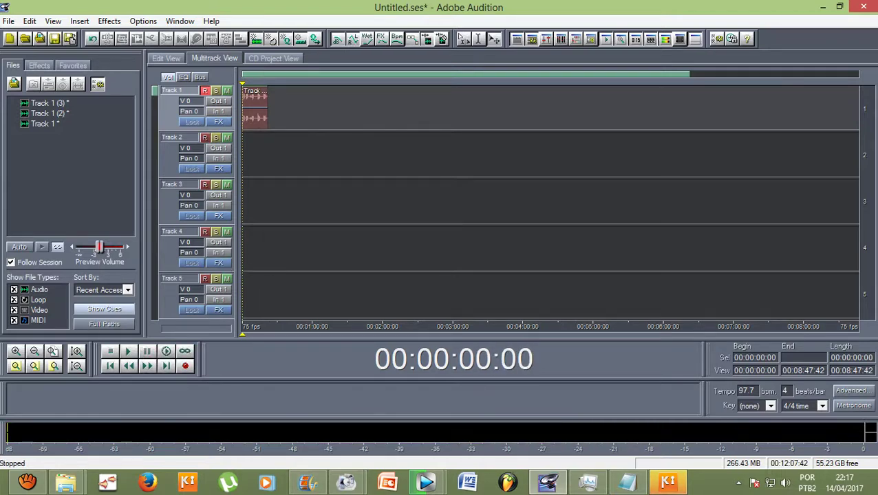
Enlarge the recorded clip's display and arm Track 2 for recording.
scroll(253, 109, up, 5)
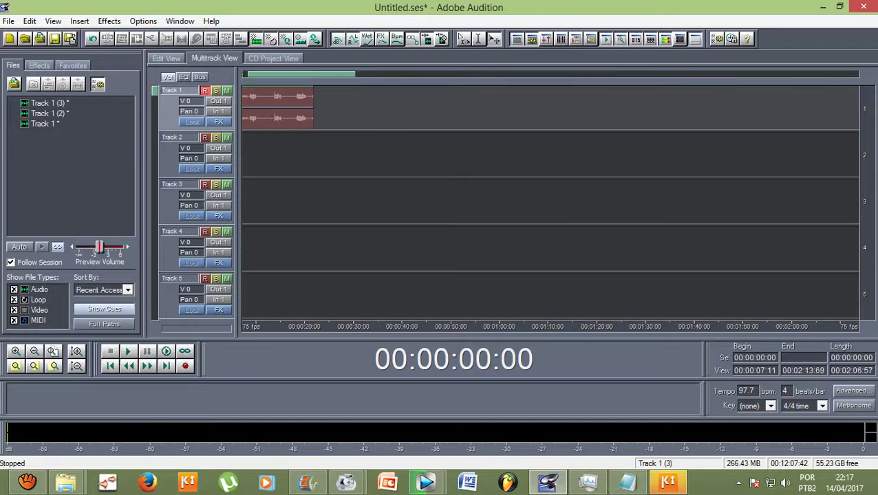
drag(256, 74, 246, 74)
scroll(193, 194, up, 2)
drag(155, 92, 154, 87)
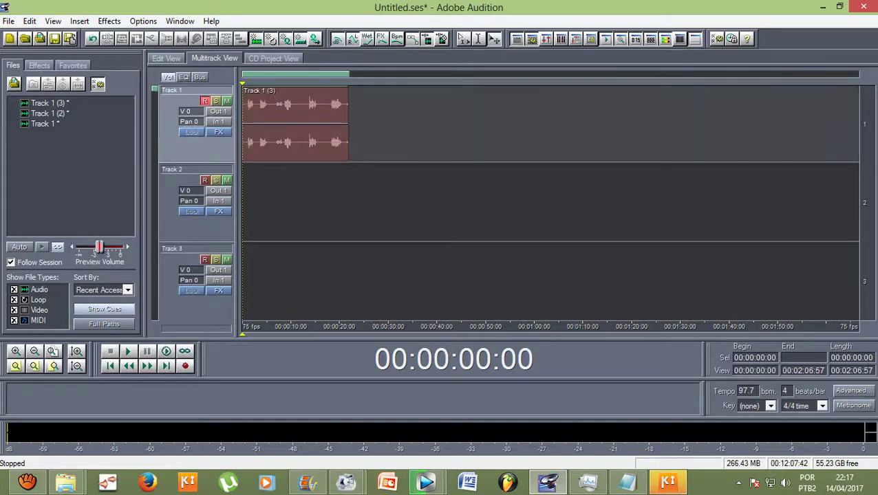
scroll(413, 124, up, 3)
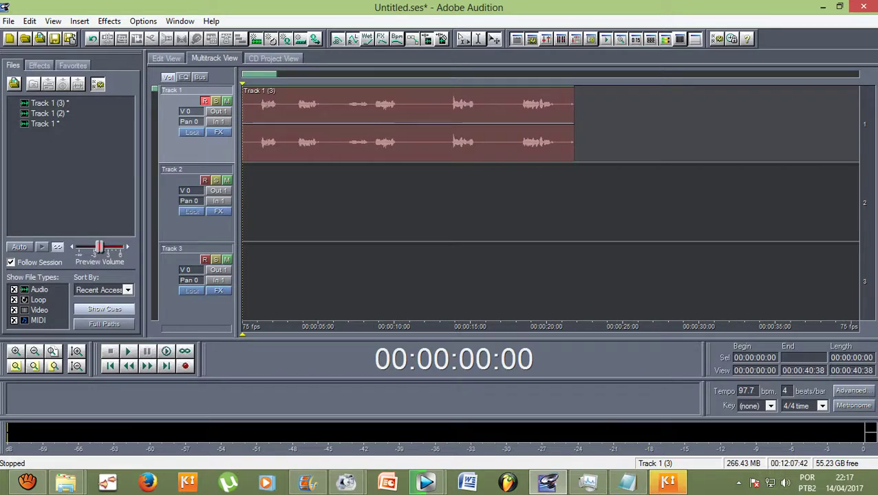
click(172, 90)
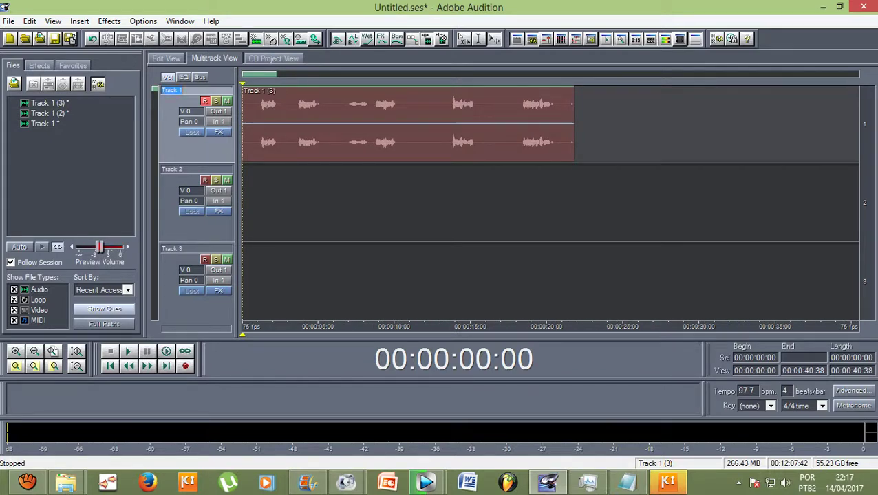
click(172, 170)
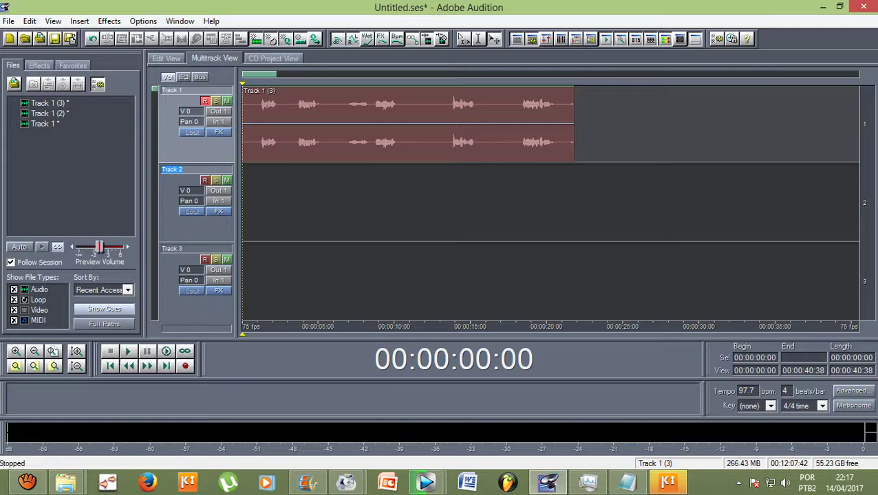
click(205, 181)
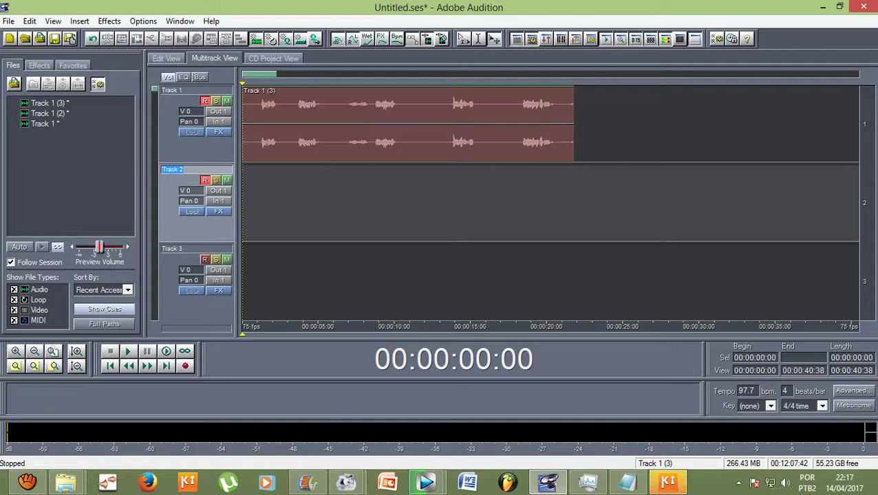
click(205, 101)
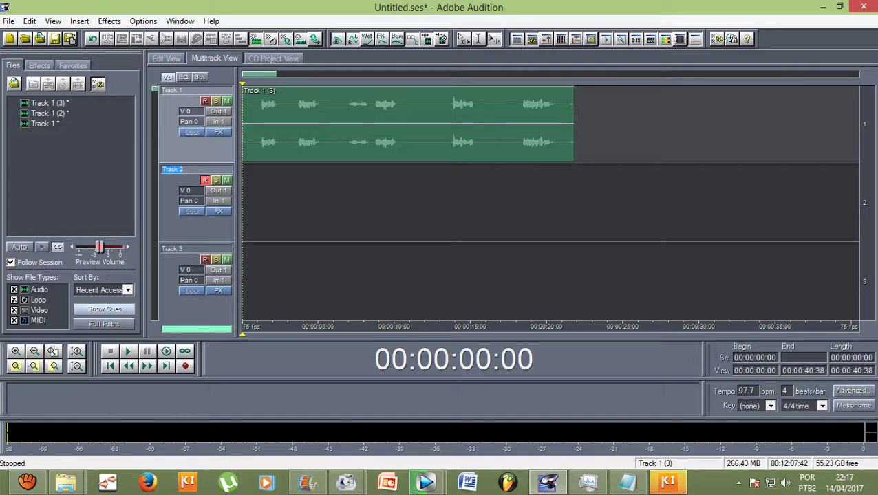
click(205, 101)
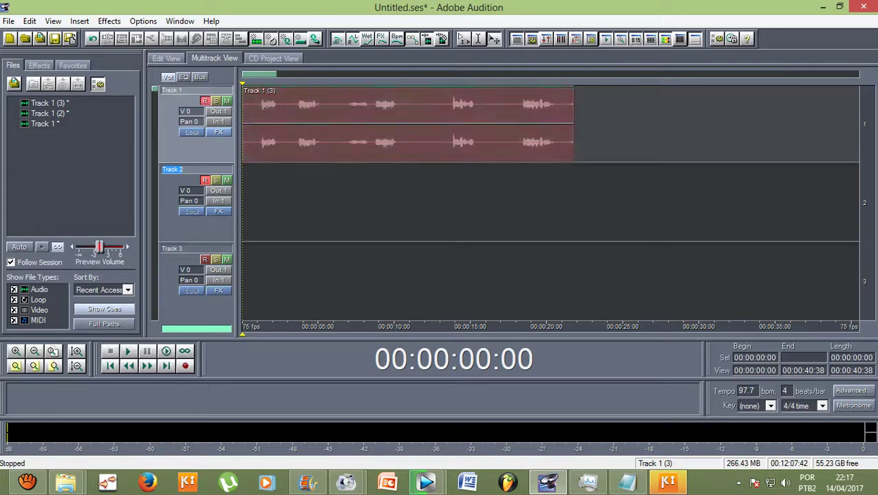
click(413, 203)
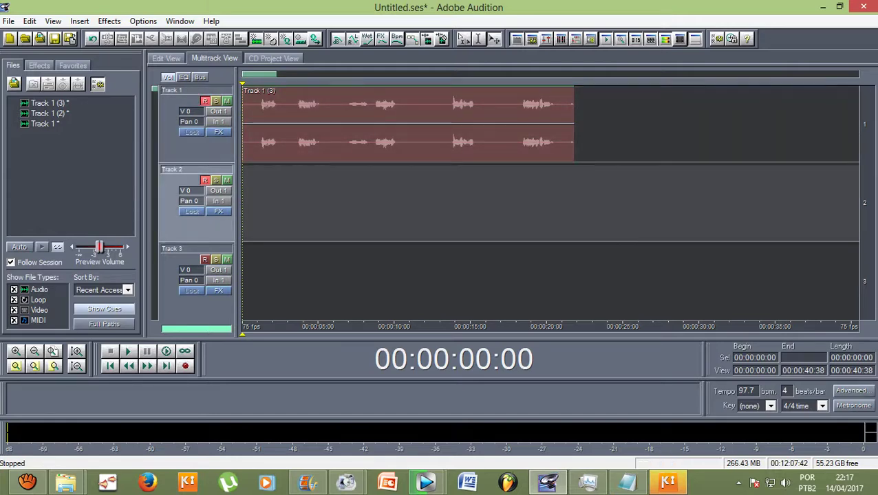
click(413, 124)
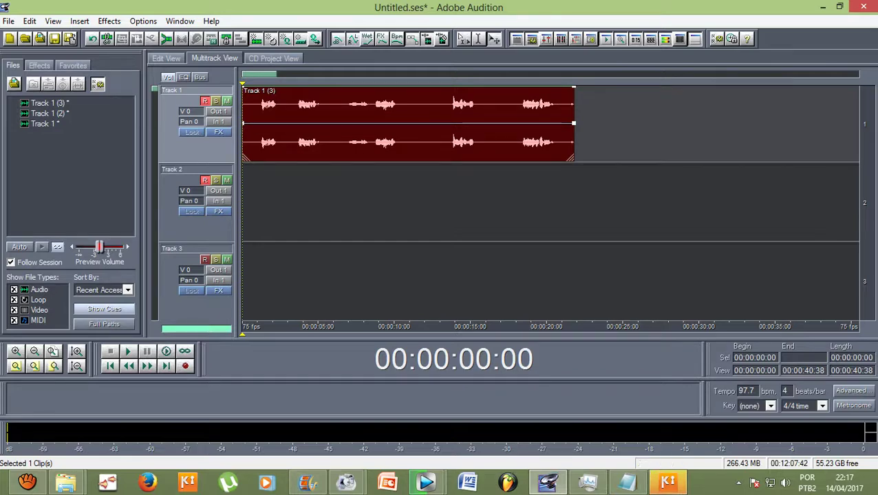
Disarm Track 1 and record a clip of about 30 seconds on Track 2.
click(204, 101)
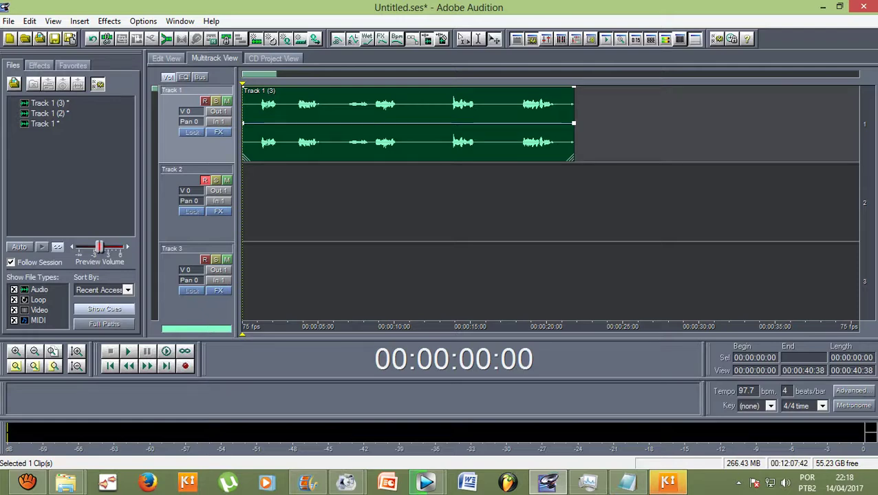
click(185, 366)
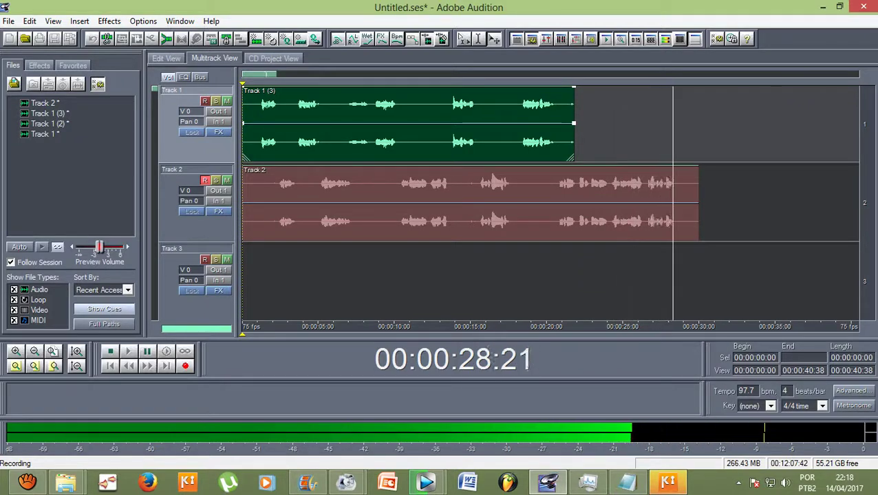
key(space)
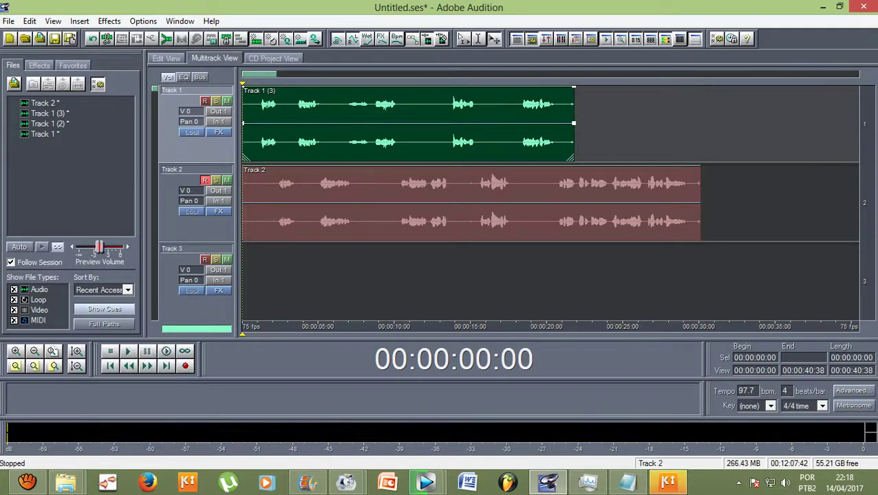
Trim the end of the Track 1 clip to about 20 seconds and the start of the Track 2 clip to about 2 seconds.
drag(574, 123, 554, 124)
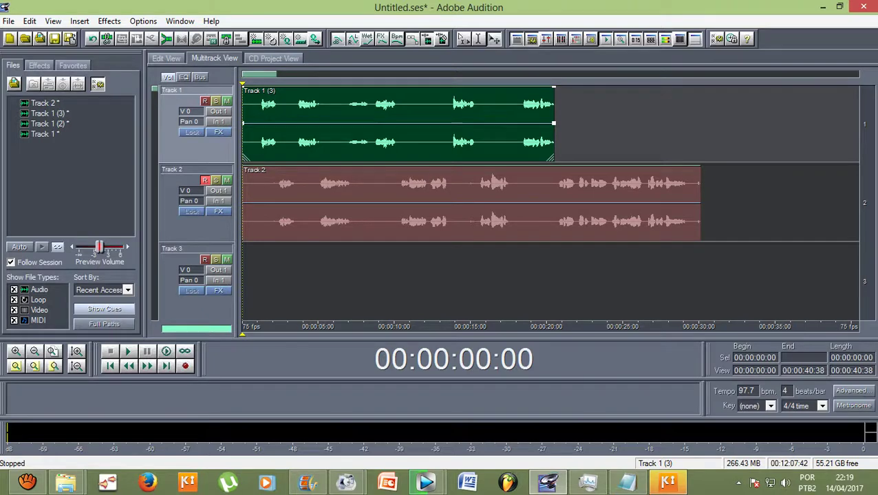
scroll(440, 203, down, 2)
click(373, 203)
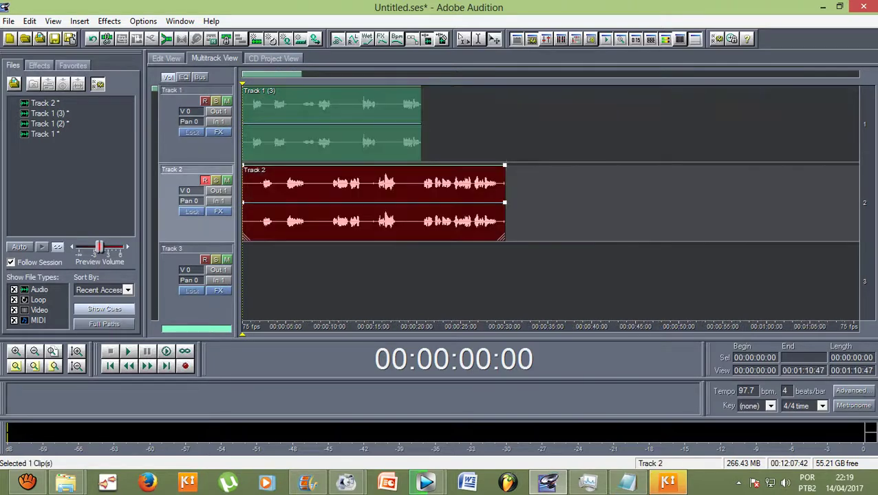
drag(243, 203, 261, 203)
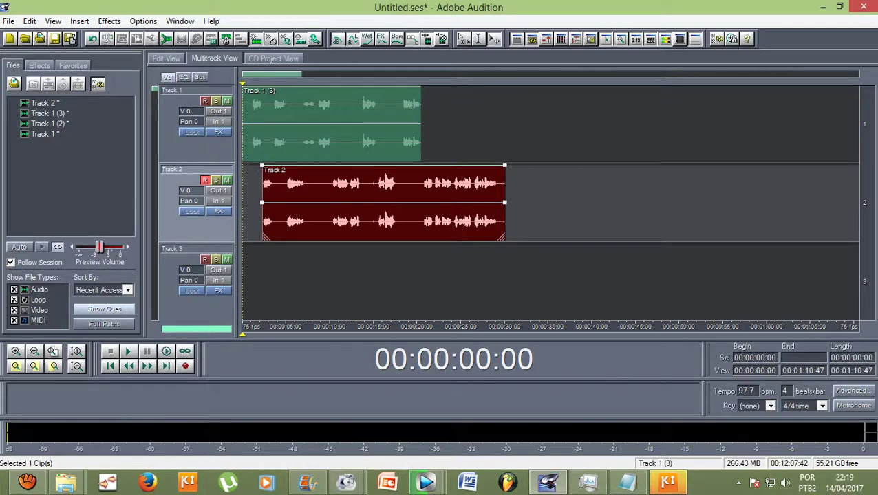
key(space)
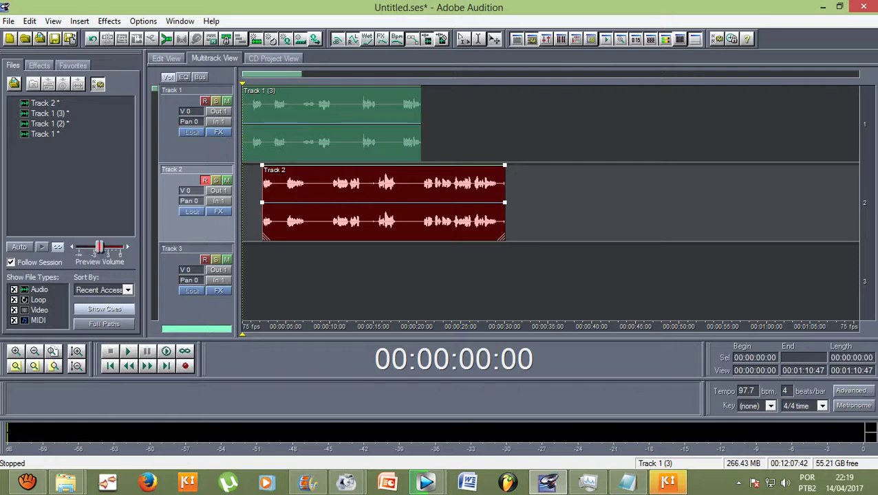
Delete the recorded clips from Track 1 and Track 2.
click(337, 130)
key(Delete)
click(344, 196)
key(Delete)
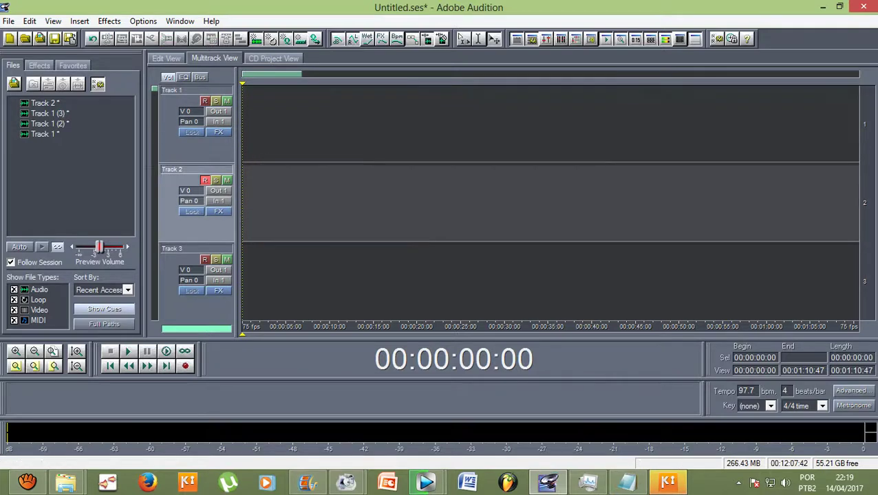
Import the "No More Sad Songs" Little Mix karaoke instrumental onto Track 1 and align the clip, with about 6 seconds trimmed from its opening, to the session start.
key(ctrl+i)
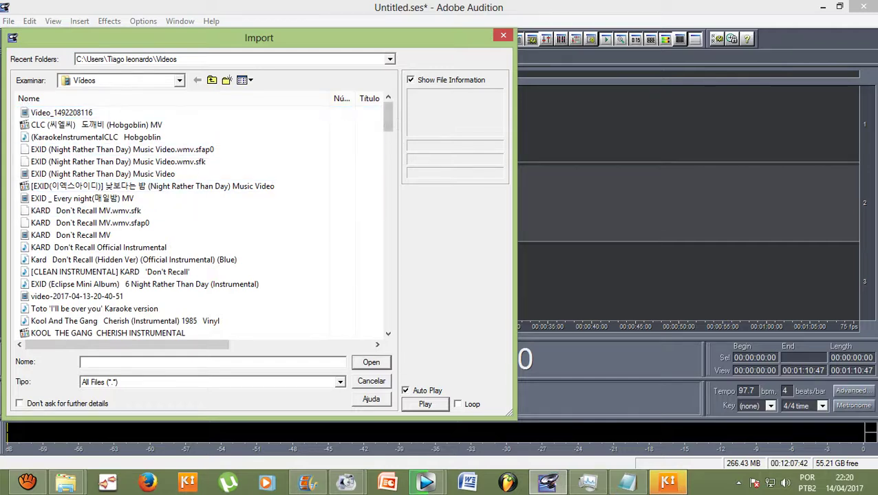
scroll(200, 220, down, 2)
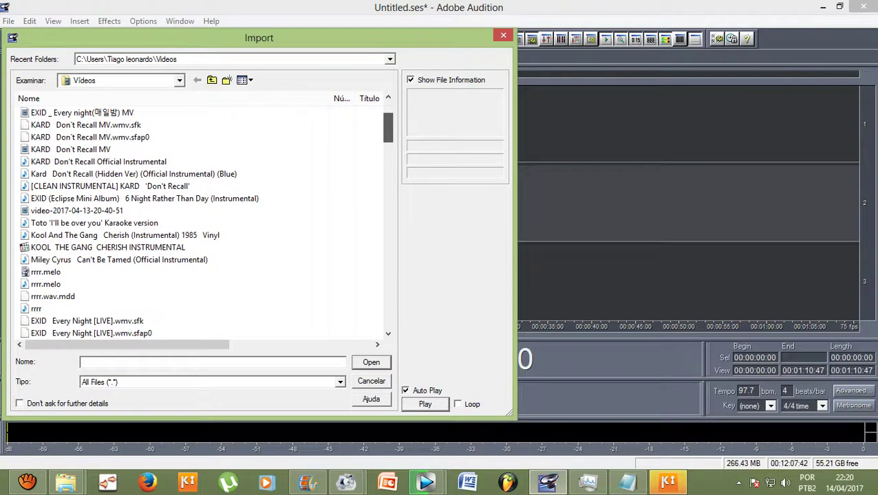
scroll(219, 186, down, 1)
scroll(200, 220, down, 7)
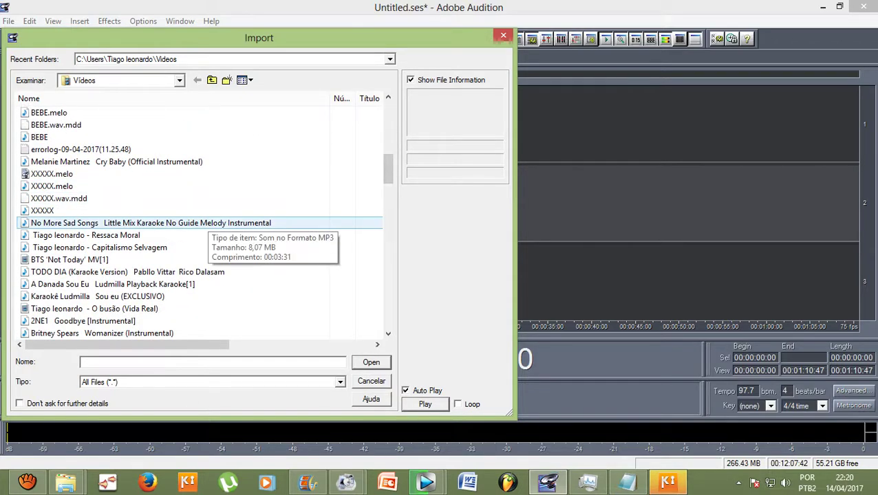
click(209, 223)
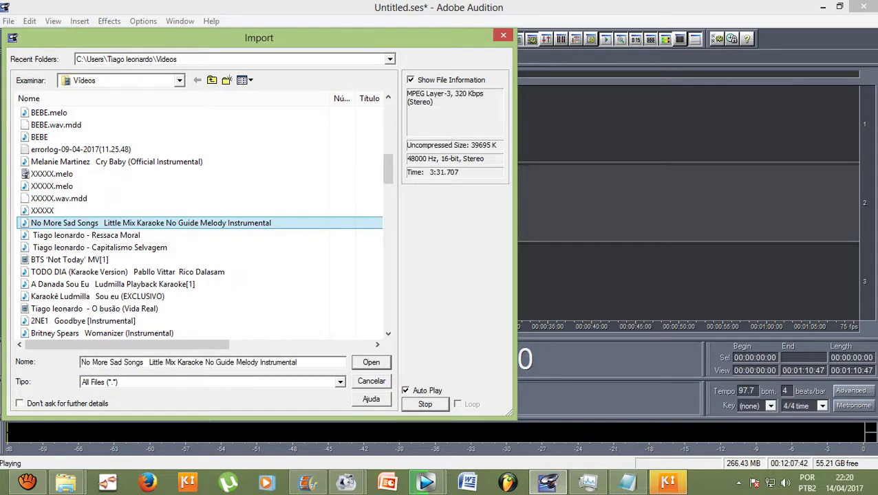
click(371, 362)
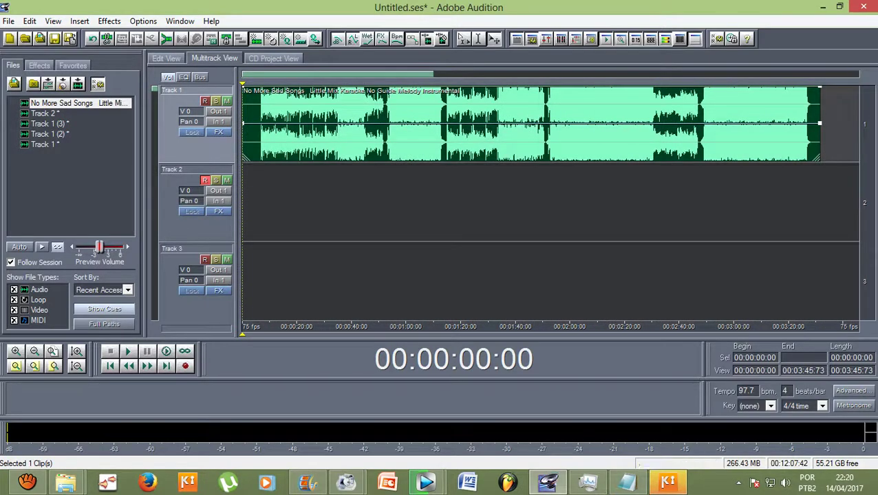
drag(399, 131, 382, 131)
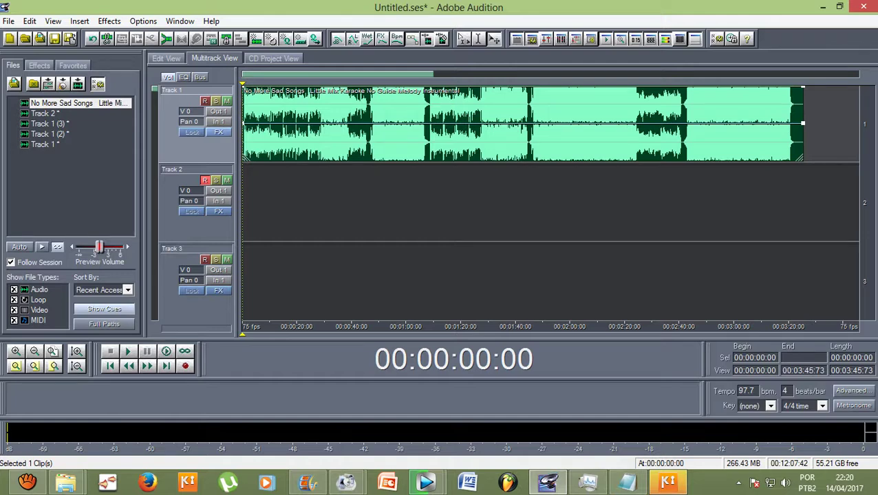
Set the Track 1 volume to -6.2 dB and record a vocal clip of about 27 seconds on Track 2.
right_click(193, 111)
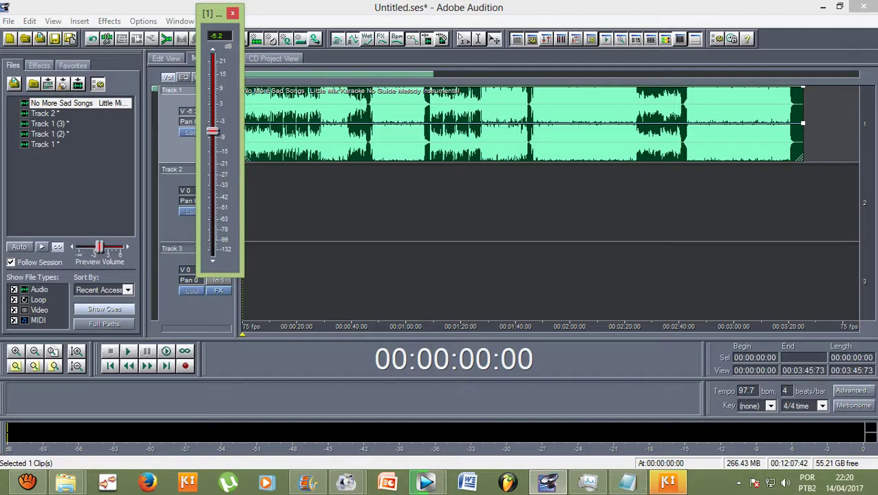
click(233, 13)
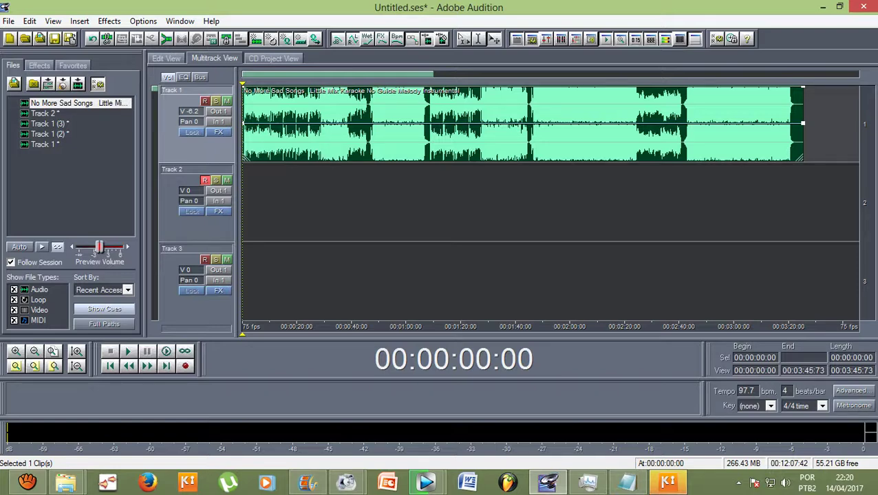
click(185, 366)
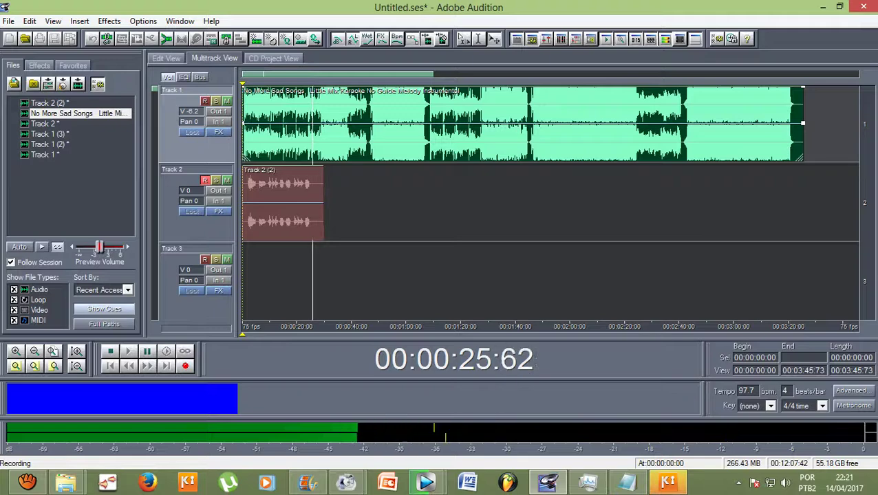
key(space)
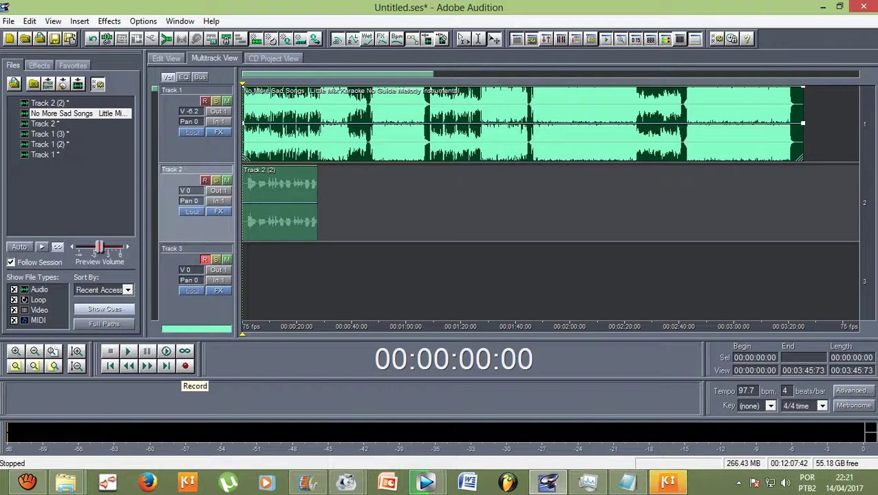
Record a second vocal clip of about 30 seconds on the armed Track 3, then select the Track 2 clip.
click(185, 366)
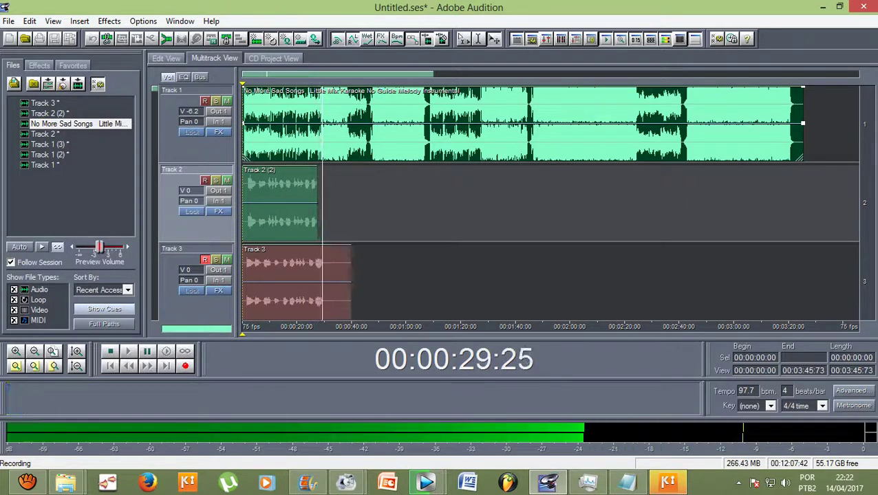
scroll(256, 167, up, 4)
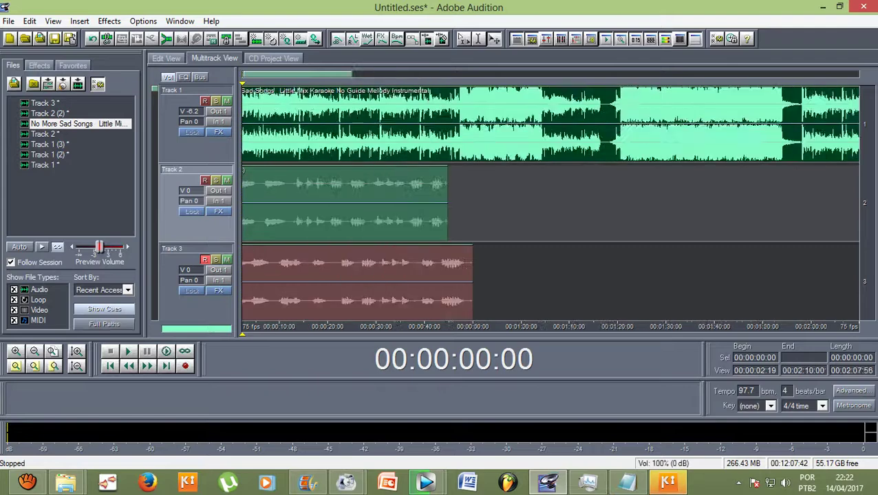
click(296, 200)
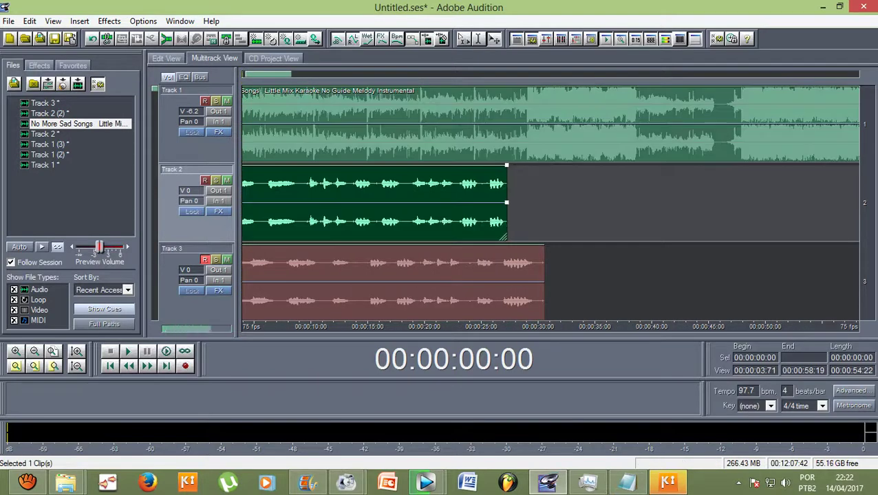
scroll(413, 127, down, 5)
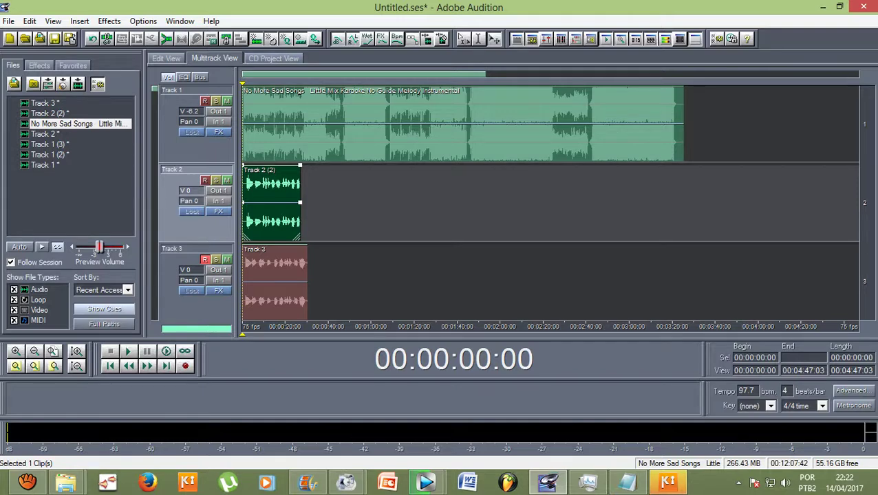
Raise the volume of Track 2 to 2.2 dB and of Track 3 to 2.4 dB.
right_click(188, 190)
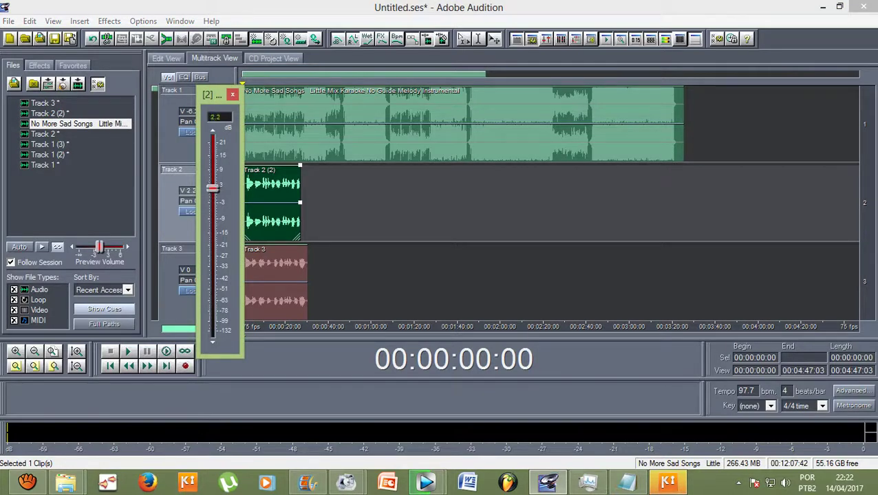
click(232, 95)
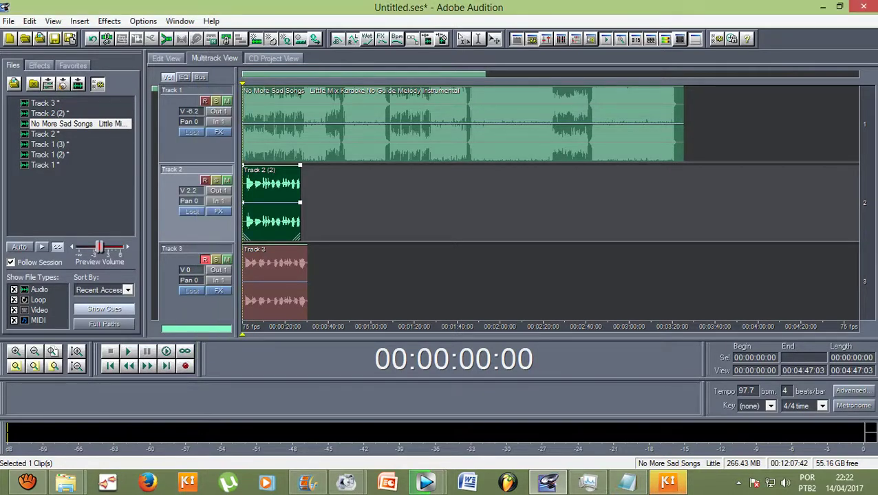
right_click(189, 271)
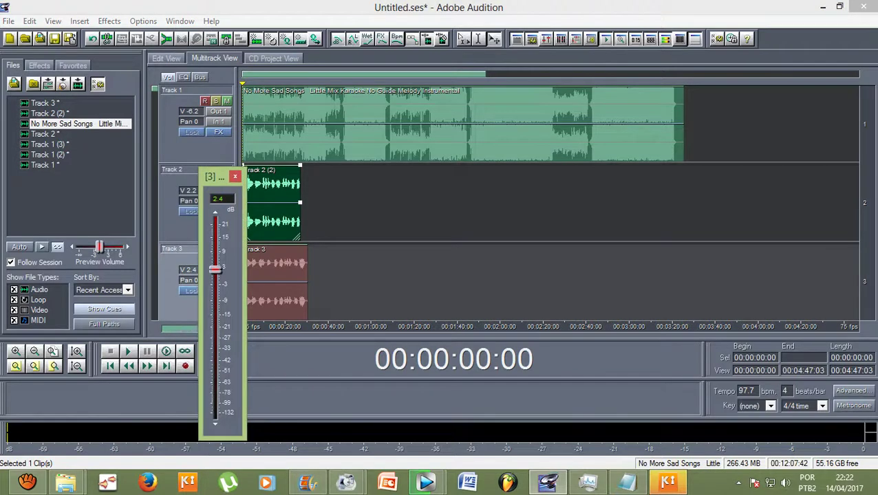
key(Escape)
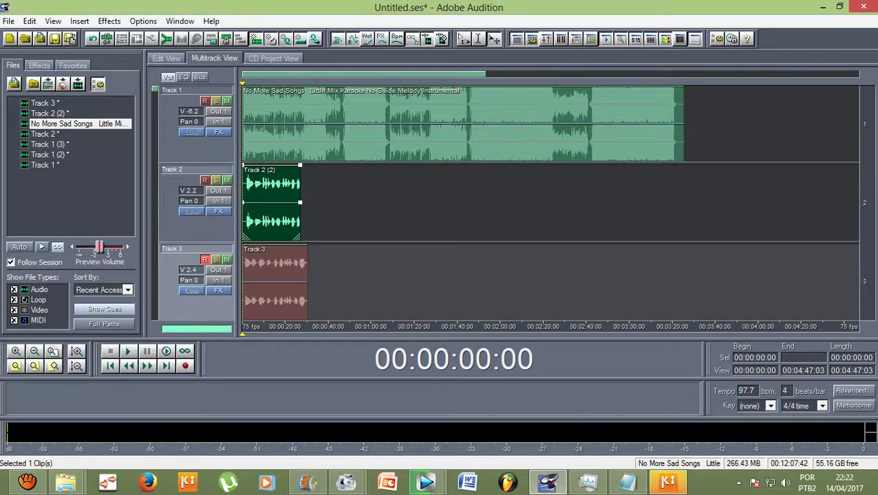
Play the mix briefly and lower the instrumental's volume on Track 1 to -9.2 dB.
key(space)
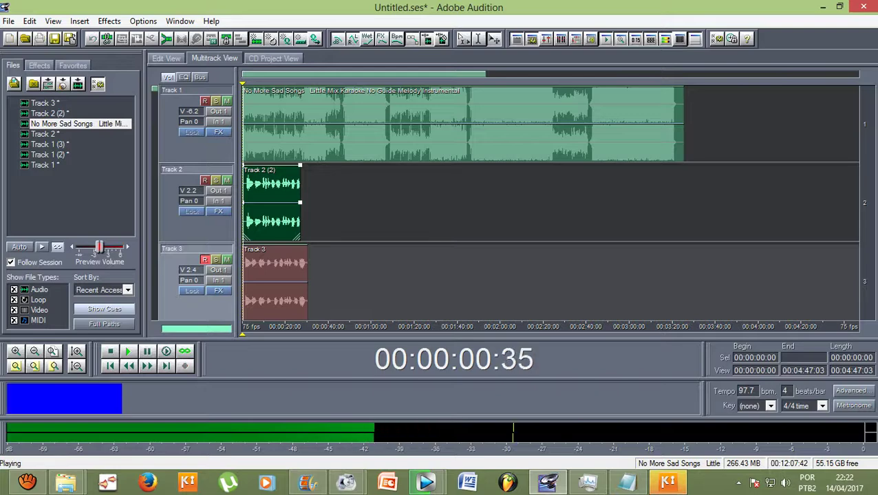
key(space)
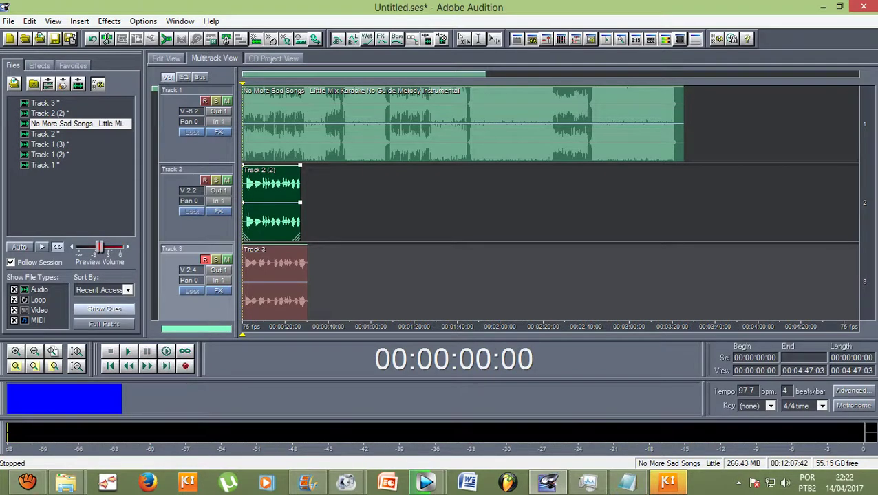
scroll(247, 203, up, 2)
right_click(189, 112)
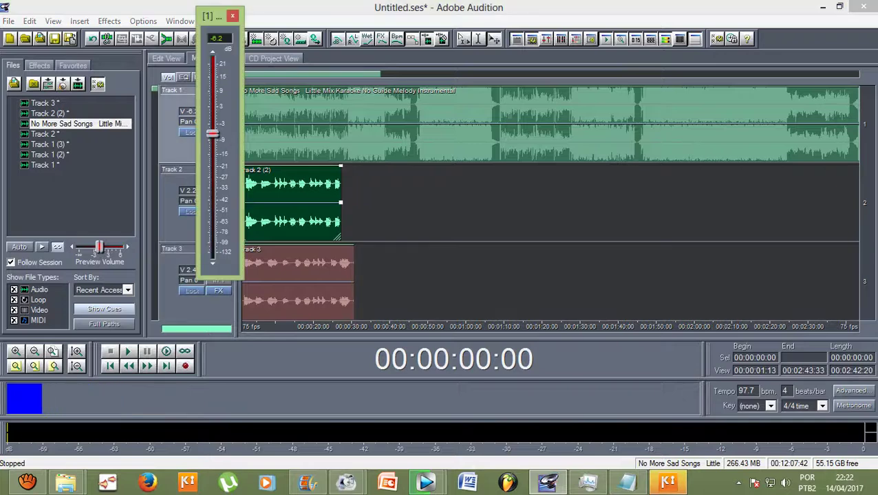
drag(212, 133, 212, 142)
click(233, 15)
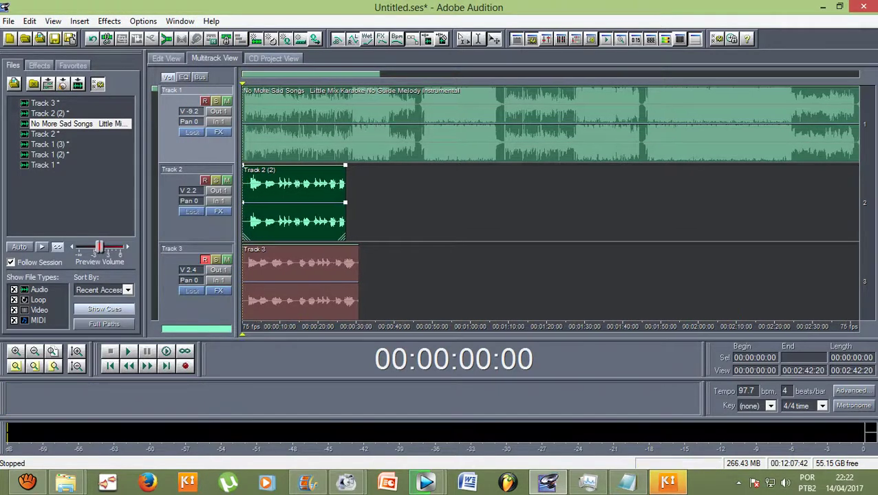
Open the Track 2 vocal clip for waveform editing and select it from 00:00:02:00 to its end.
double_click(273, 196)
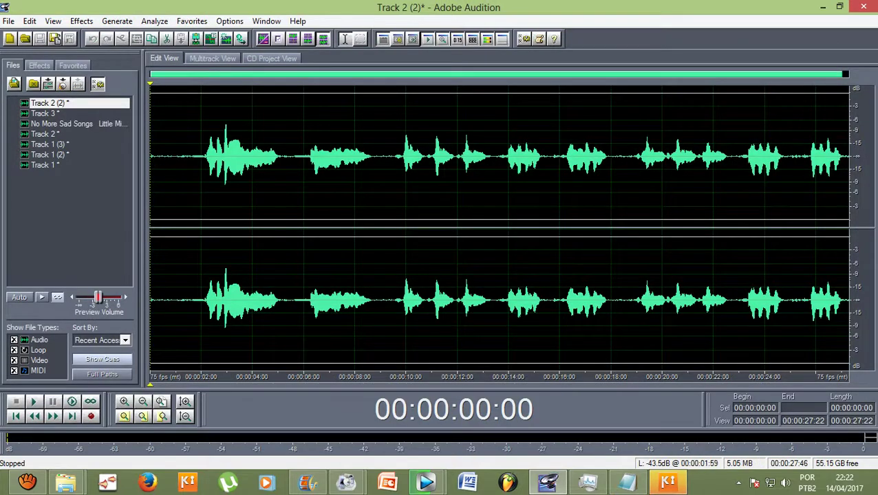
click(224, 58)
double_click(250, 197)
drag(201, 196, 282, 196)
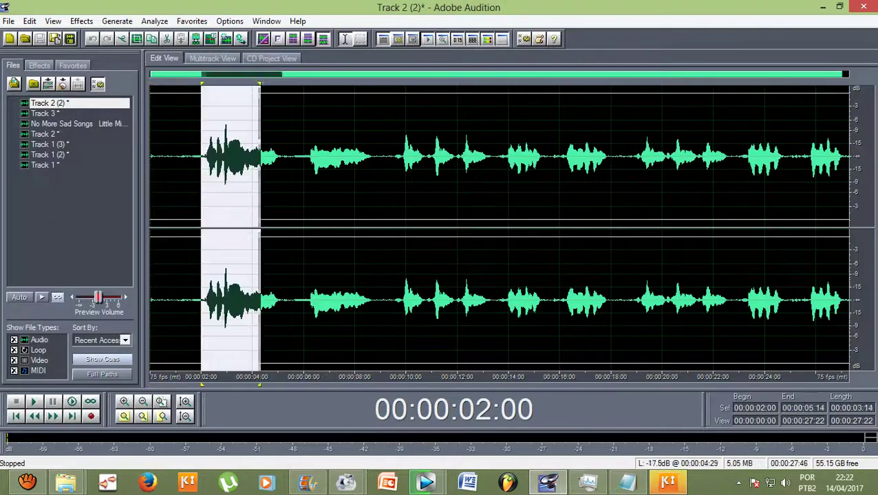
drag(260, 158, 853, 158)
click(81, 21)
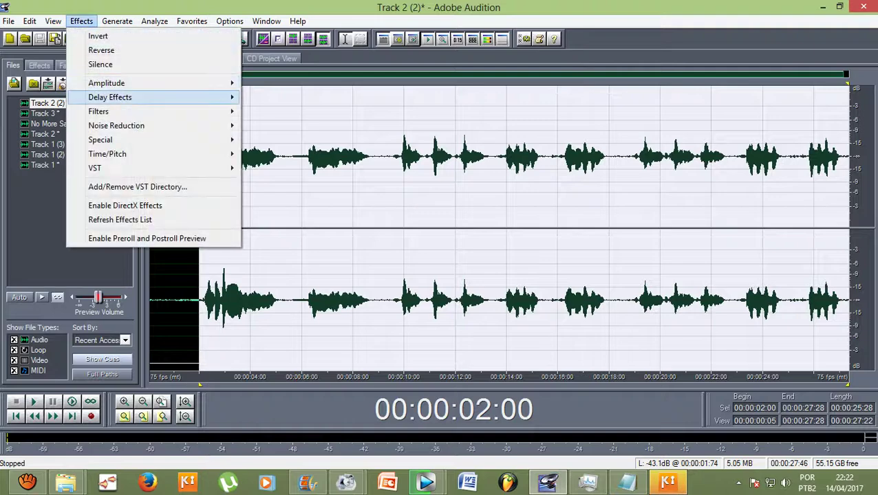
mouse_move(110, 97)
click(287, 238)
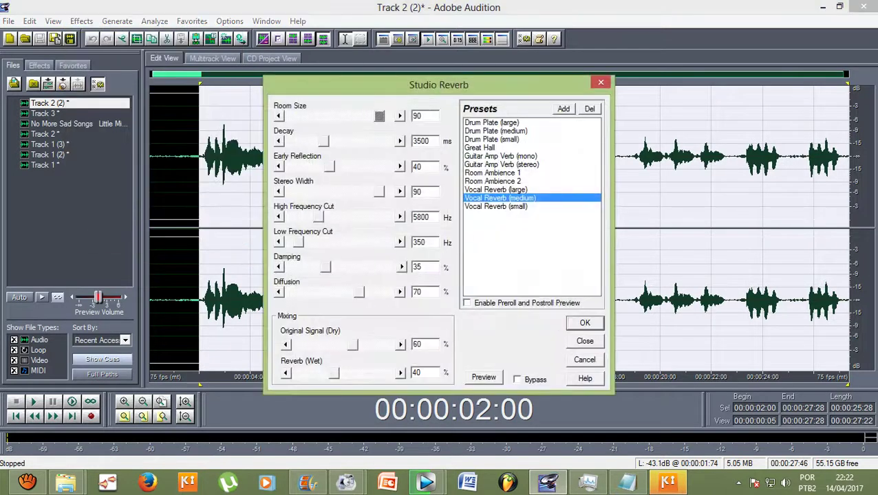
click(601, 82)
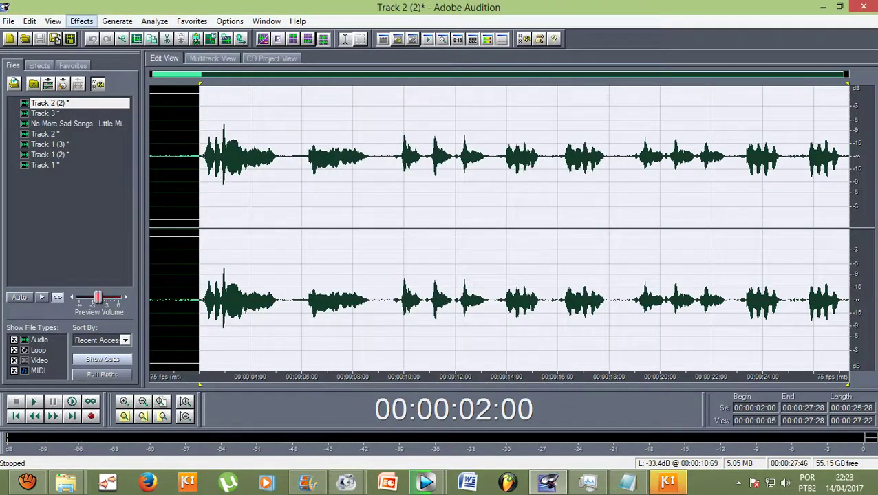
Apply Studio Reverb with the Vocal Reverb (medium) preset to the selected part of the Track 2 vocal.
click(81, 20)
mouse_move(157, 97)
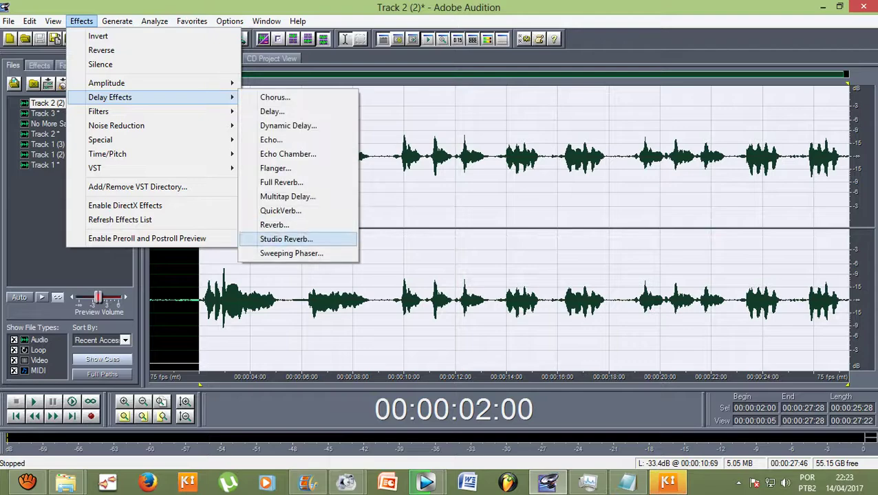
click(286, 239)
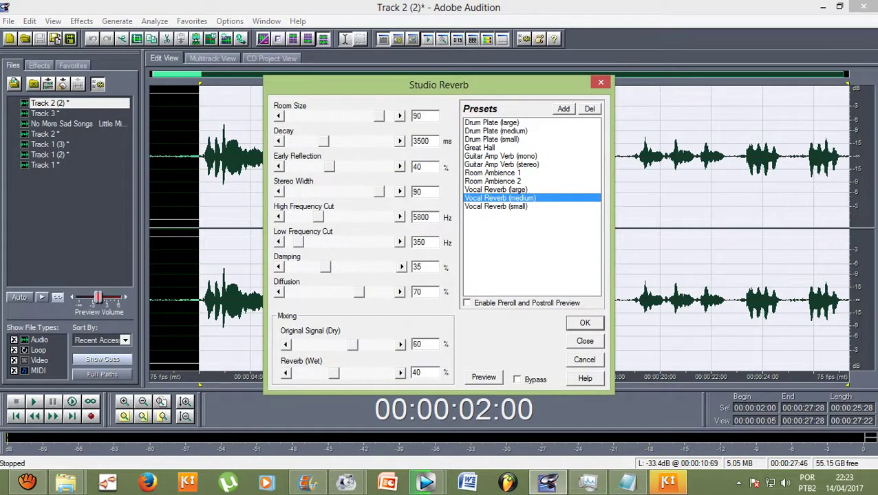
click(585, 322)
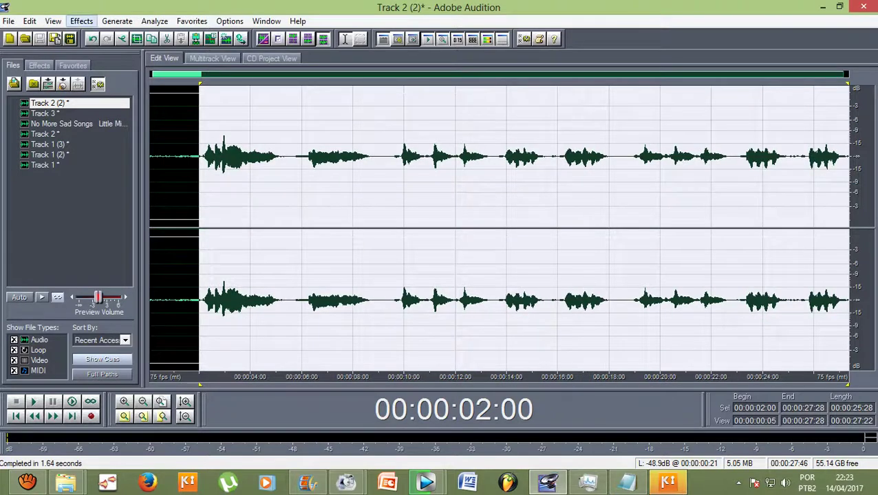
Normalize the selected Track 2 vocal, deselect it and return to the multitrack session.
click(81, 21)
mouse_move(106, 83)
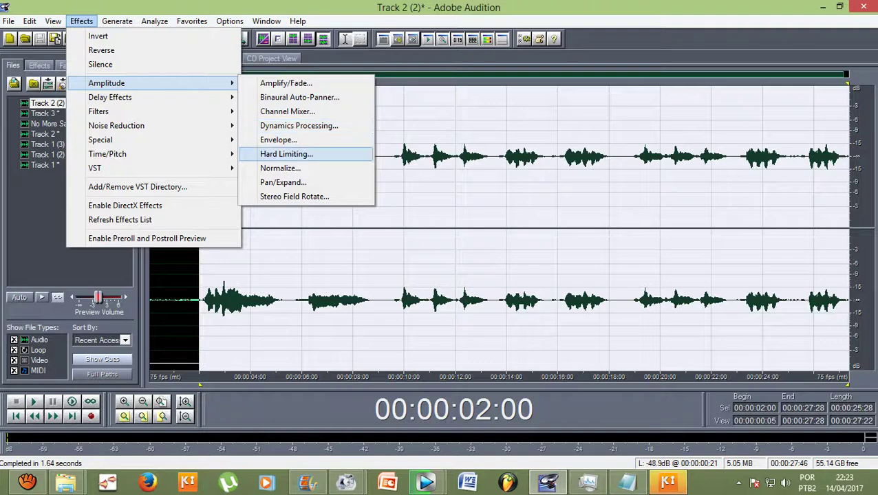
click(280, 167)
key(Return)
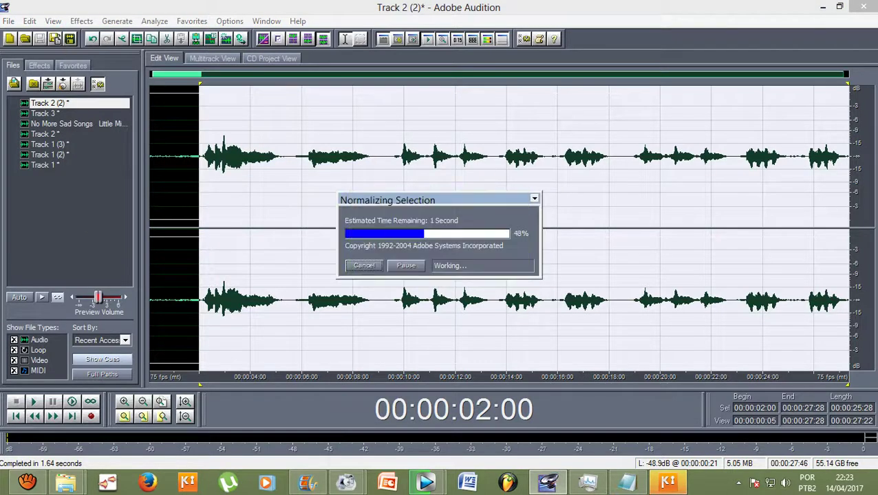
click(194, 165)
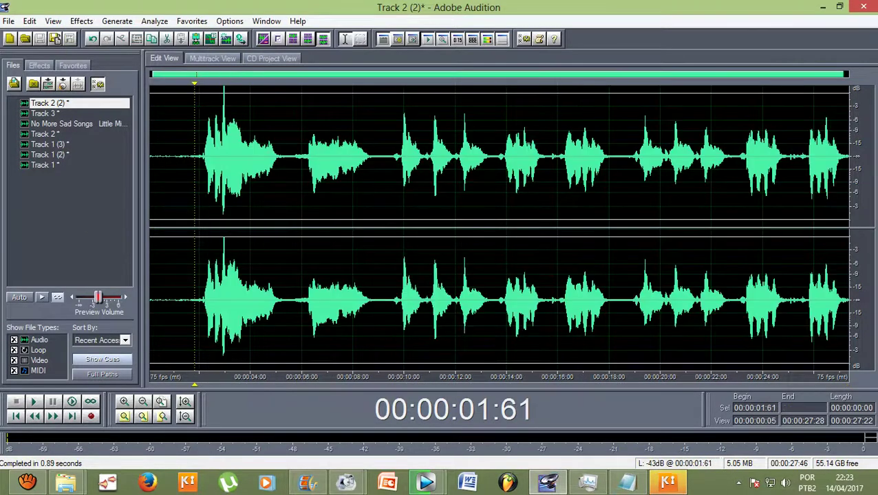
key(9)
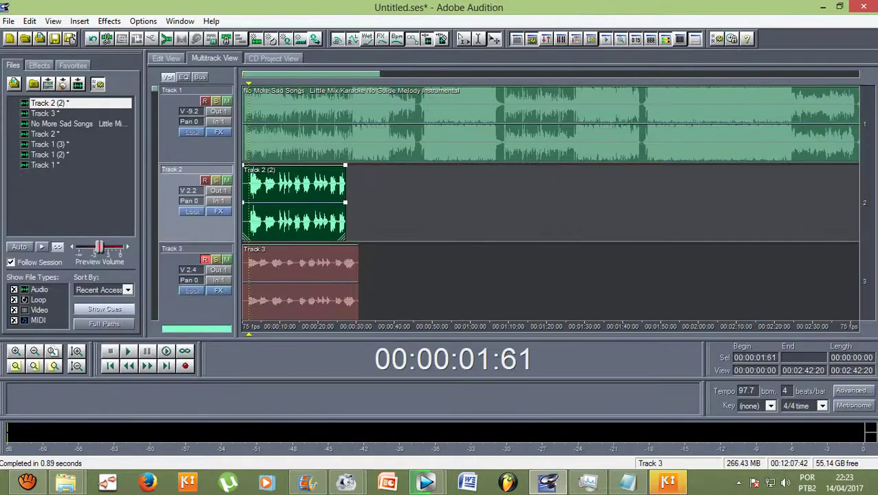
Apply Studio Reverb with the Vocal Reverb (medium) preset to the Track 3 vocal from 00:00:01:41 to 00:00:29:57.
double_click(287, 282)
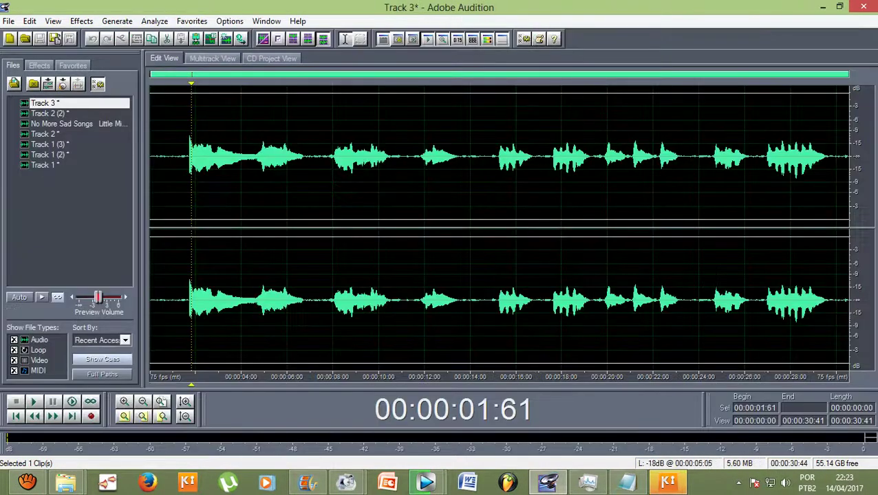
drag(186, 159, 829, 158)
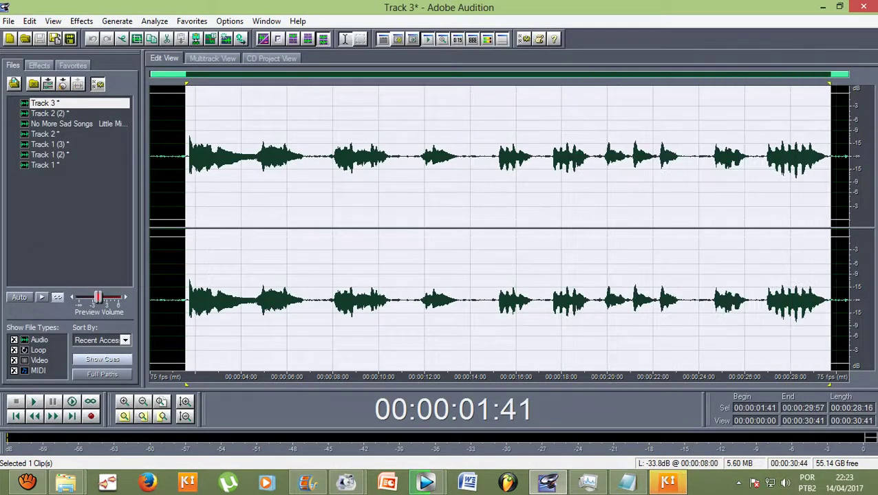
click(81, 20)
mouse_move(110, 97)
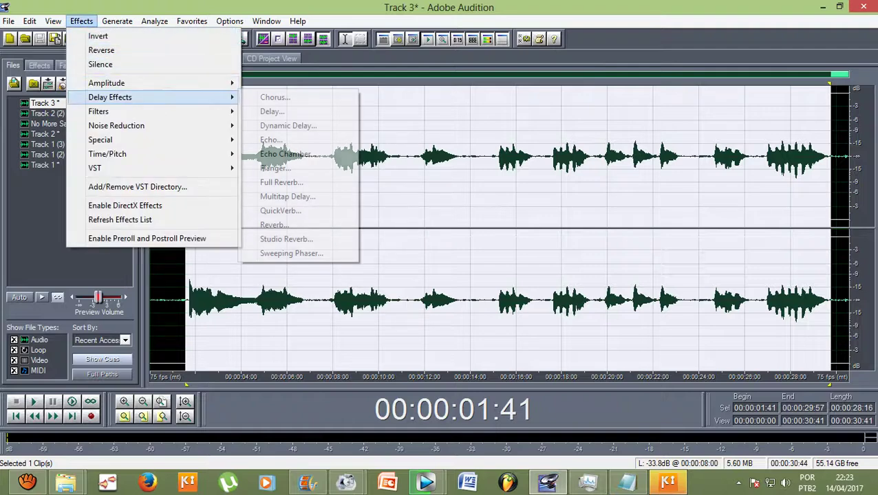
click(286, 238)
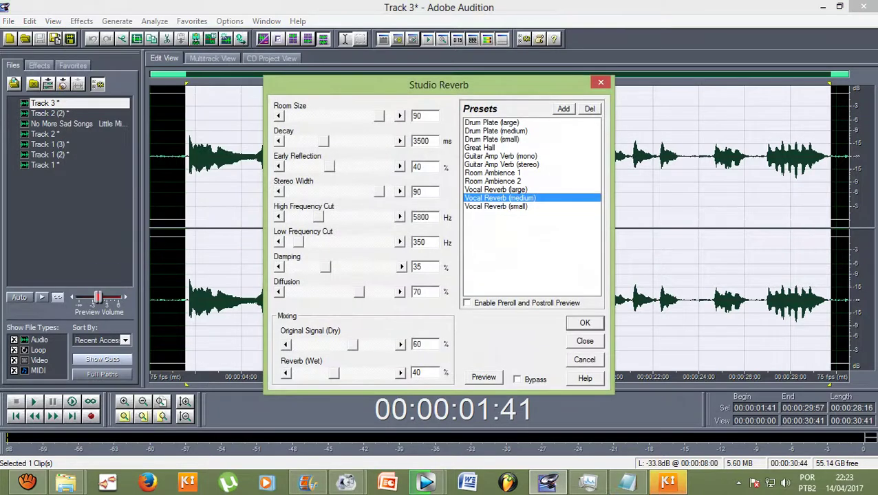
key(Return)
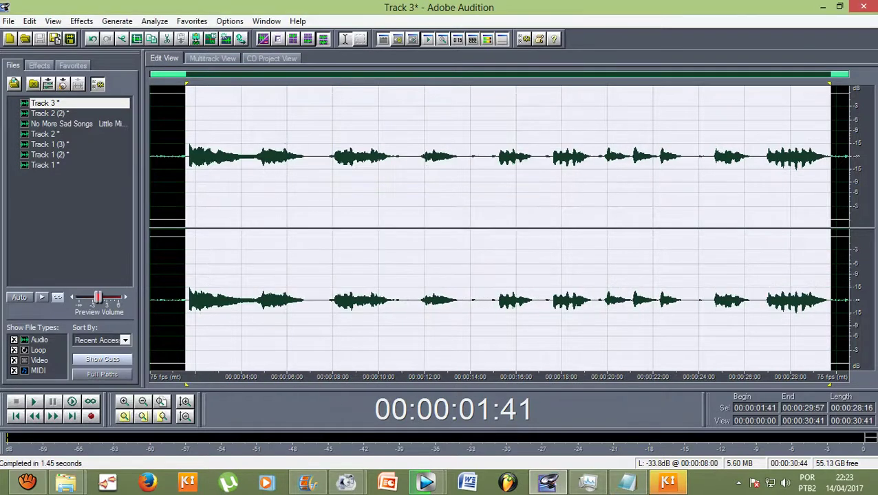
Normalize the selected Track 3 vocal to 100%, deselect it and return to the multitrack session.
click(81, 21)
mouse_move(107, 82)
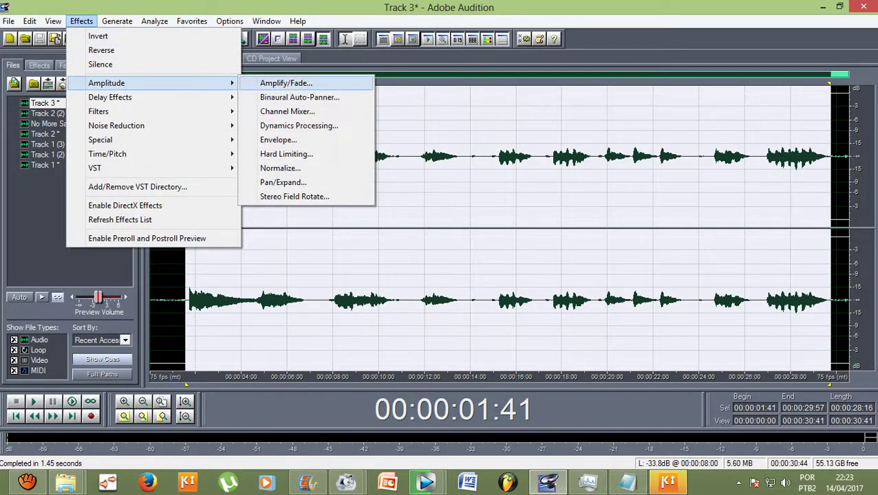
click(280, 168)
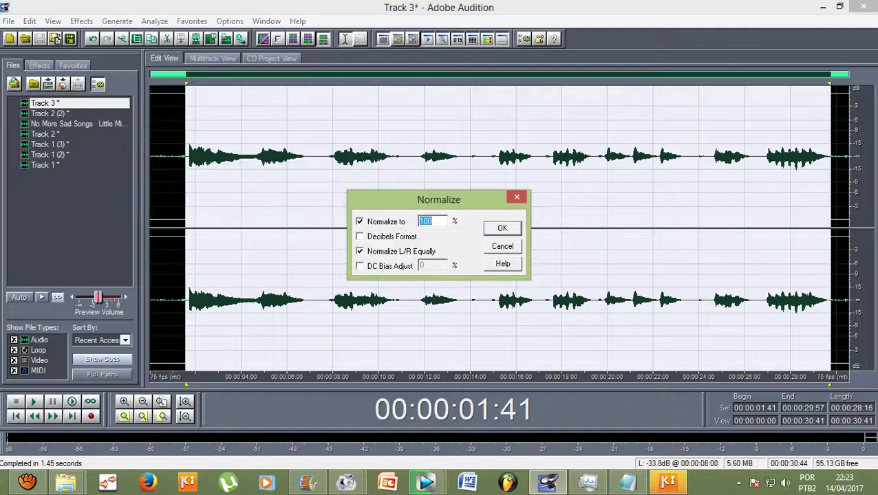
key(Return)
click(164, 141)
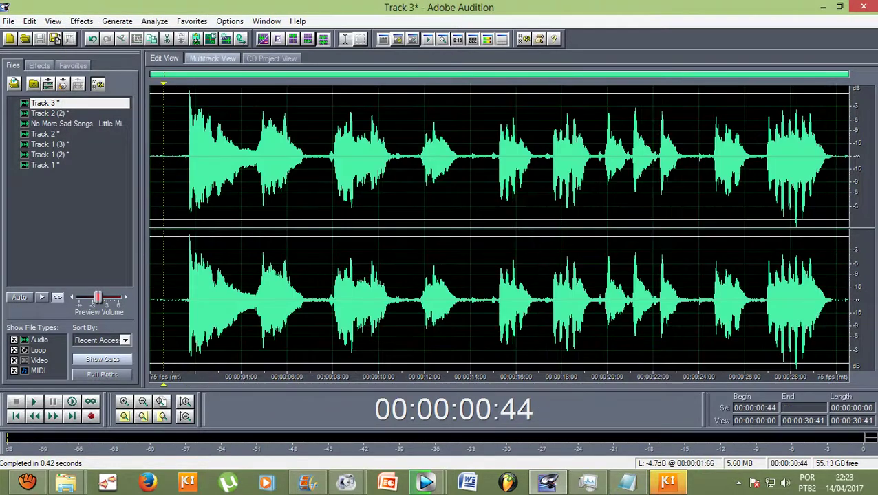
click(213, 59)
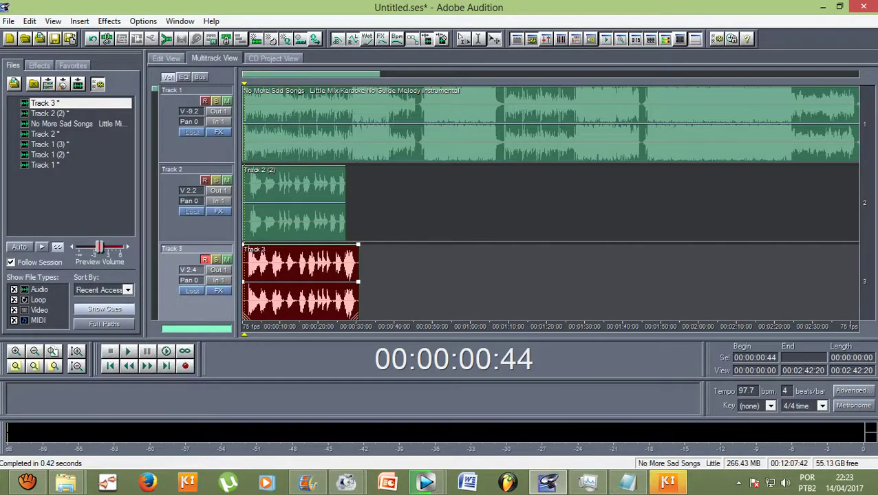
Set the volume of Tracks 2 and 3 to 0 dB and Track 1 to -5.2 dB, and play back the mix.
right_click(189, 270)
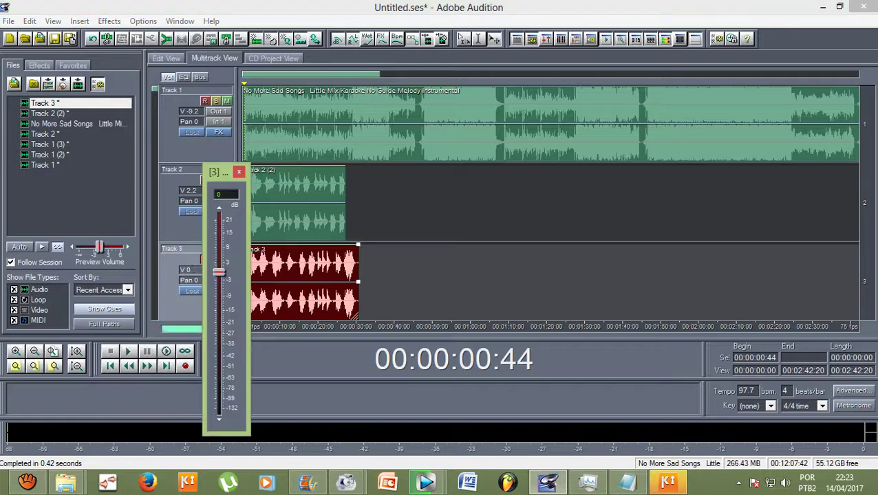
right_click(189, 191)
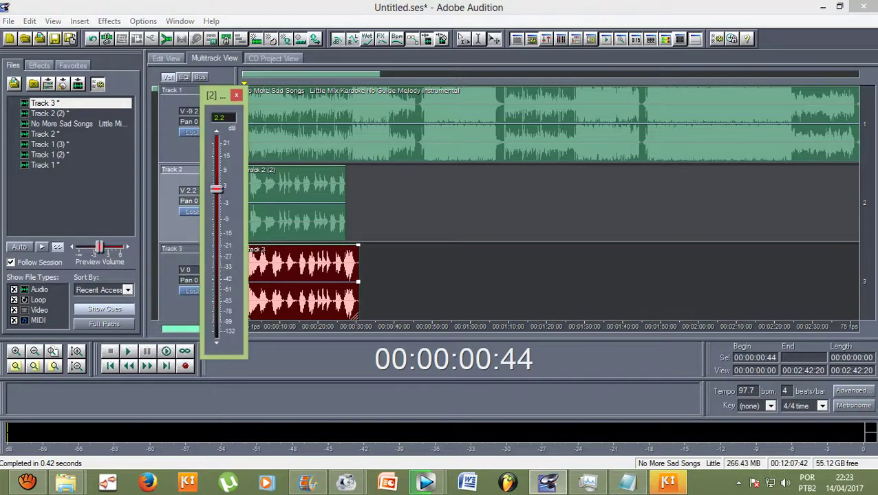
drag(216, 190, 216, 198)
click(236, 95)
right_click(186, 111)
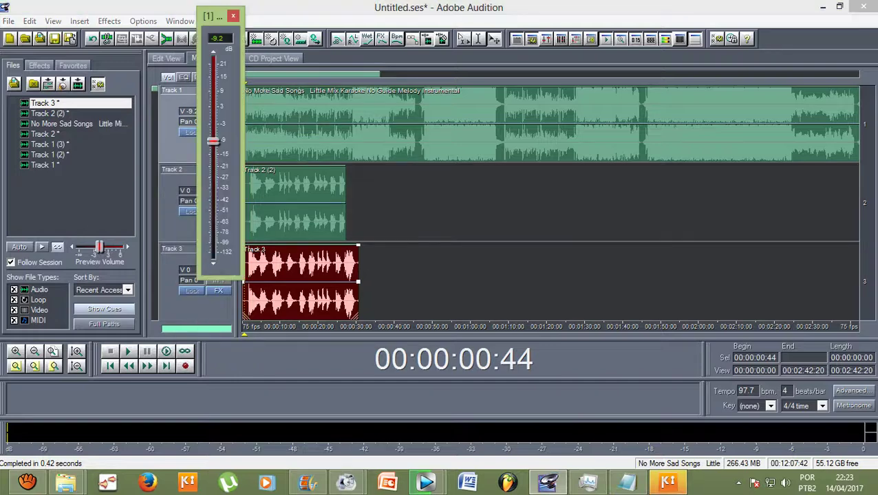
drag(213, 141, 213, 131)
click(233, 15)
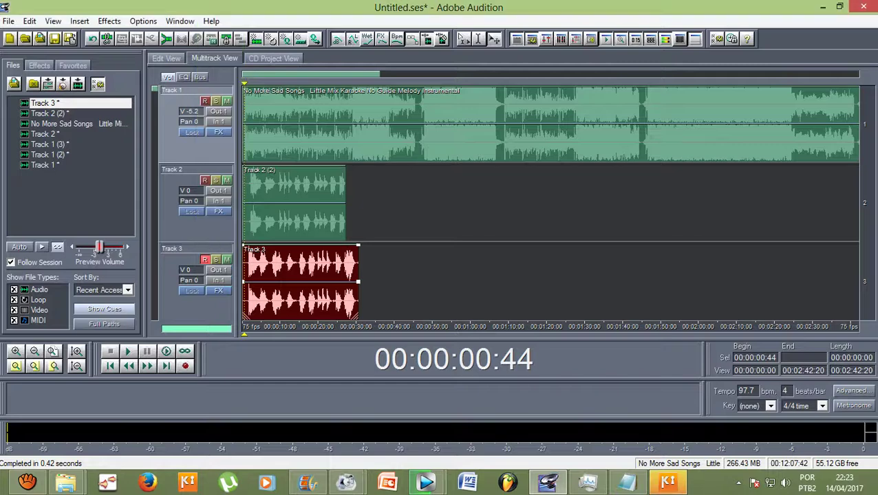
key(space)
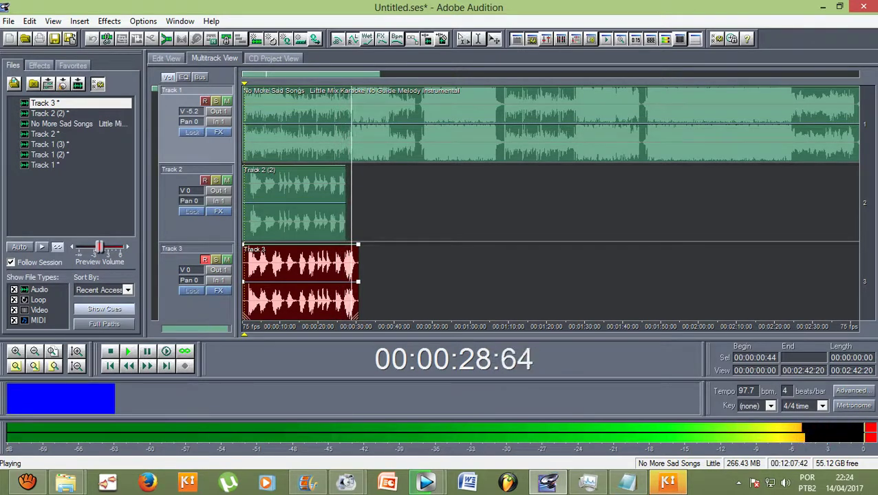
key(space)
Trim the beginning of the Track 3 clip so that it starts at about 00:00:07:68.
scroll(550, 241, up, 5)
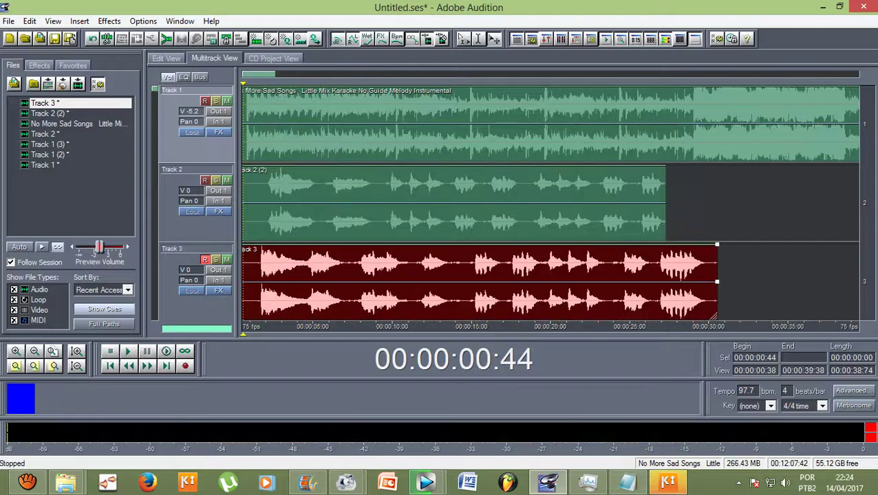
drag(638, 326, 649, 326)
click(585, 207)
click(585, 283)
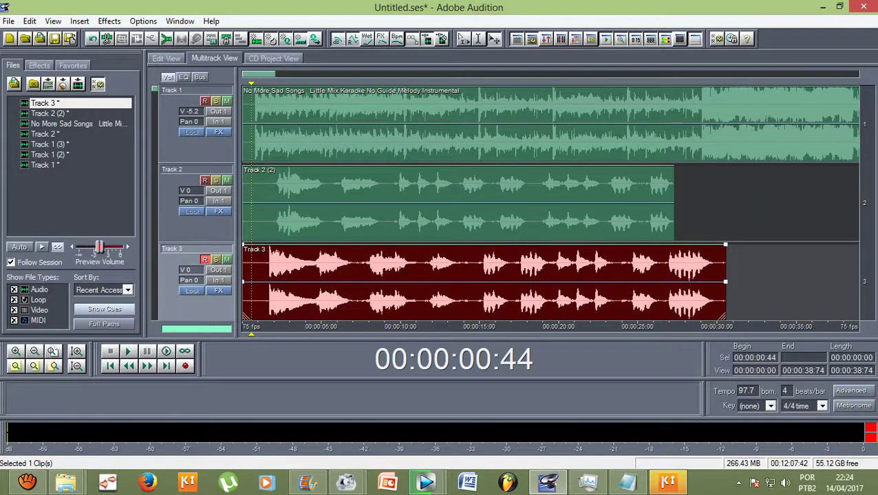
drag(243, 282, 366, 283)
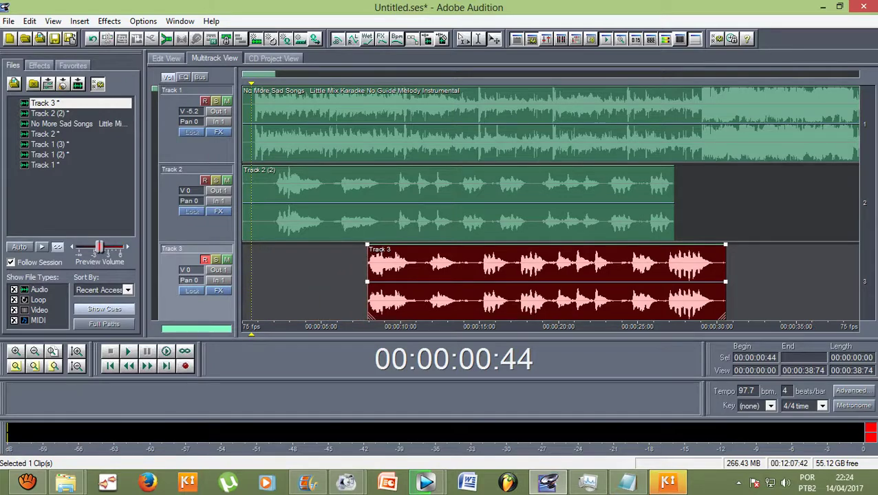
scroll(372, 137, down, 5)
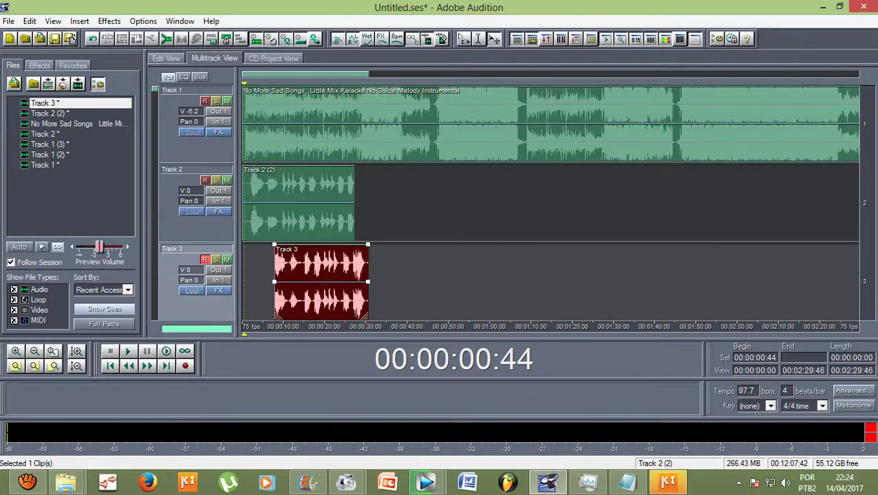
Open the Track 2 vocal clip for waveform editing and select it from 00:00:02:00 to its end.
click(306, 204)
double_click(276, 200)
drag(200, 206, 854, 234)
scroll(261, 206, down, 1)
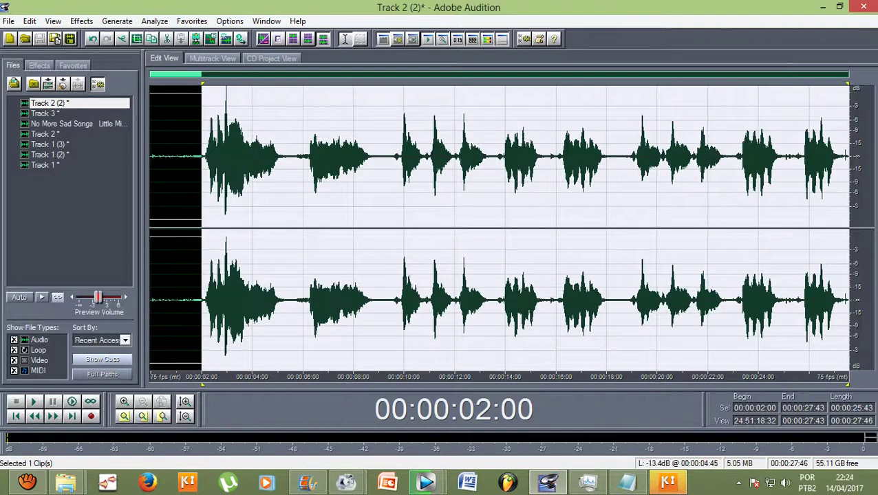
Apply Pitch Correction with its existing Manual settings to the selected Track 2 vocal, deselect it and return to the multitrack session.
click(82, 21)
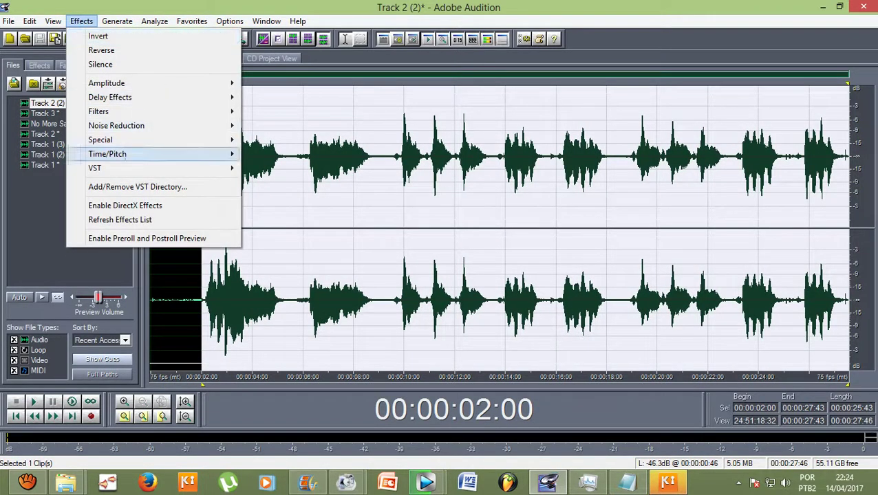
mouse_move(138, 154)
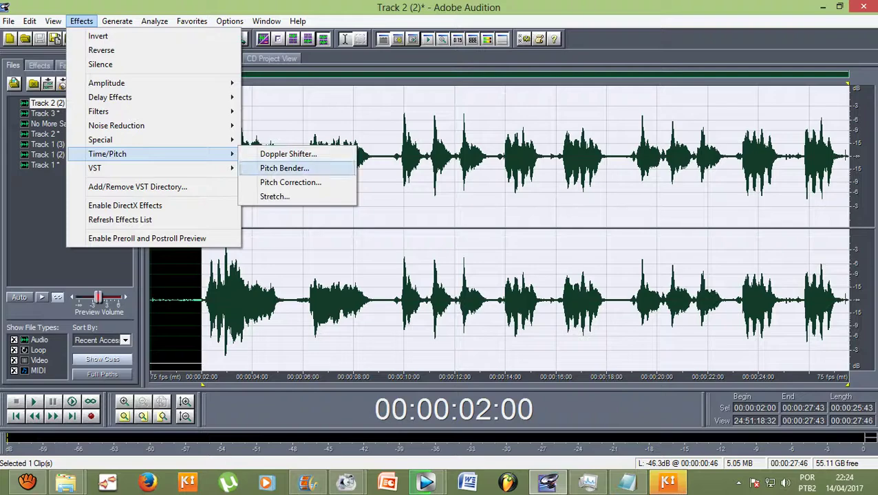
click(291, 182)
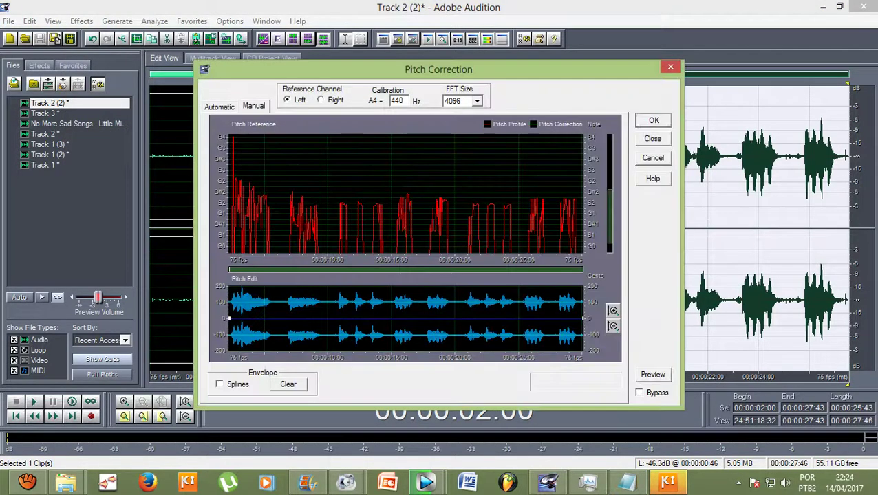
key(Return)
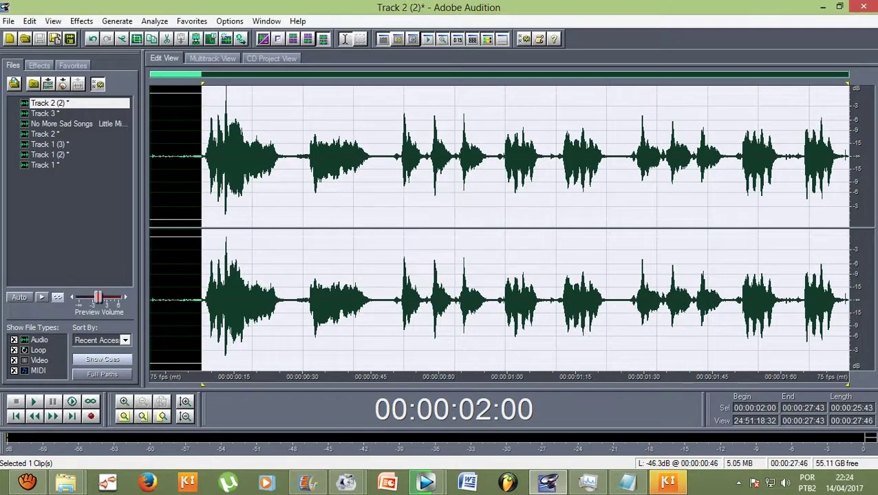
click(187, 144)
key(F12)
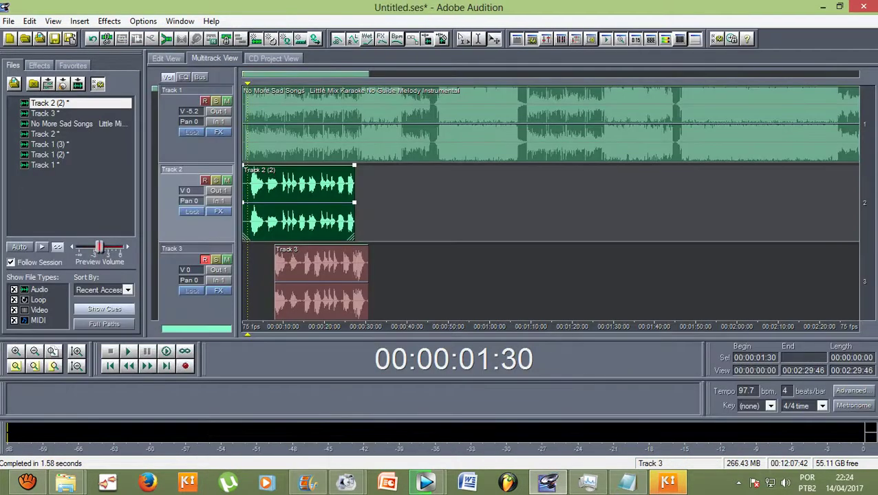
Apply Pitch Correction with its existing Manual settings to the Track 3 vocal from 00:00:07:68 to 00:00:30:41, and return to the multitrack session.
double_click(311, 283)
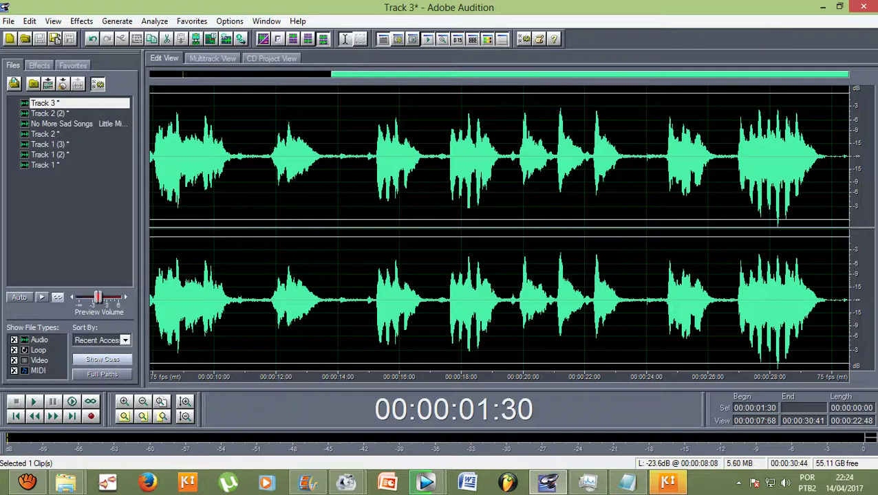
click(81, 20)
mouse_move(68, 153)
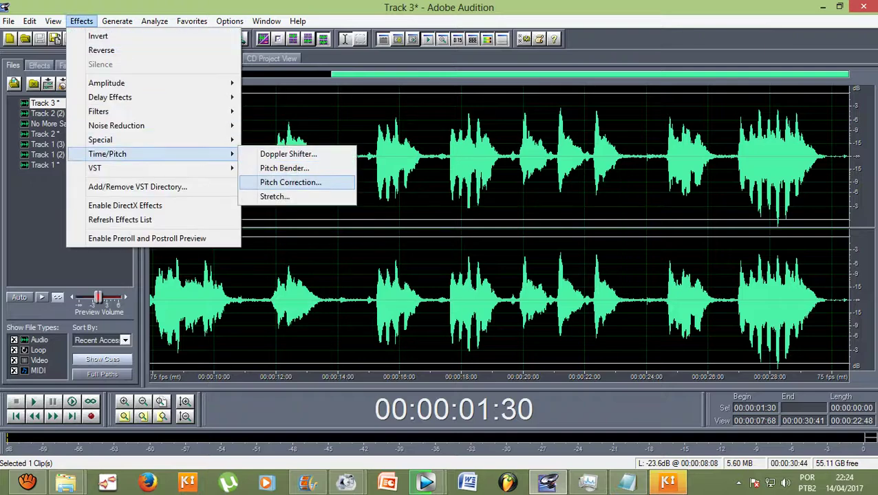
click(291, 182)
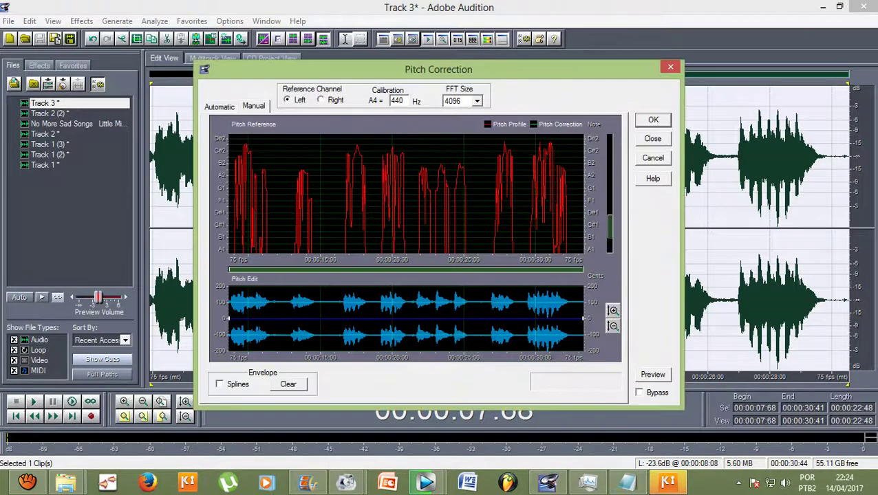
key(Return)
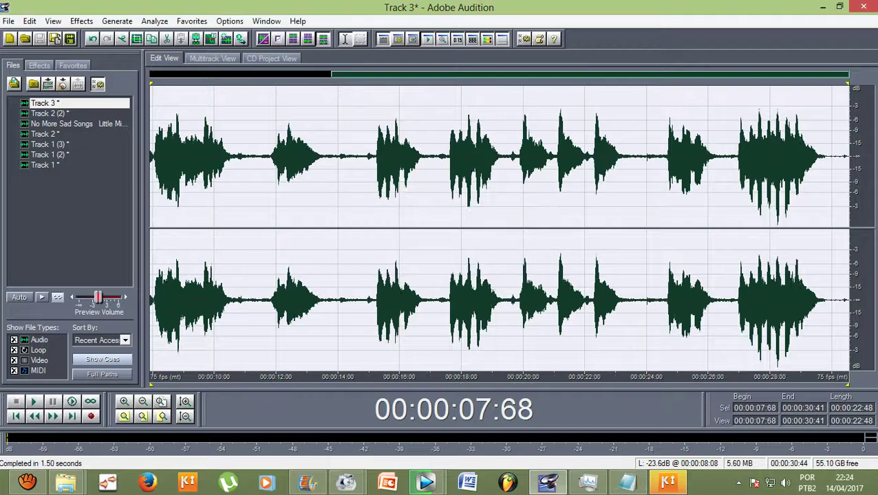
key(F12)
Play the first seconds of the mix from the session start to check the Track 2 vocal.
key(Left)
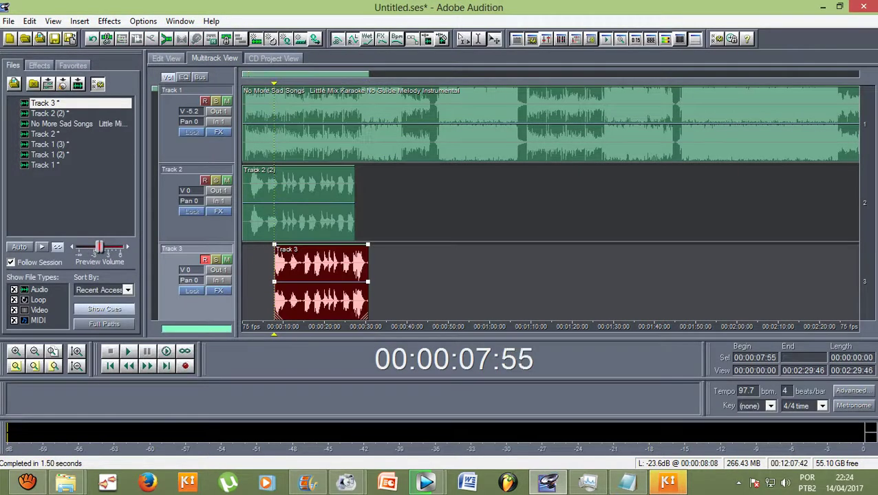
key(space)
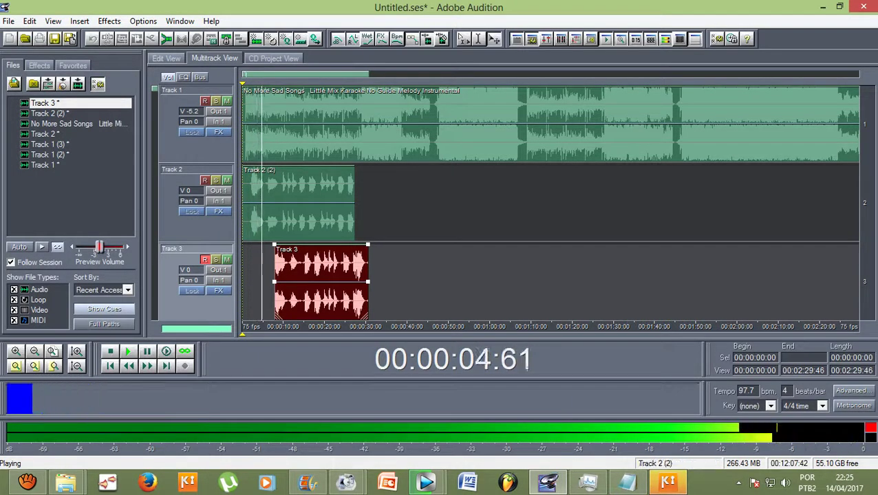
key(space)
Apply Studio Reverb with the Vocal Reverb (medium) preset to the first phrase of the Track 2 vocal, from 00:00:02:11 to 00:00:05:34.
double_click(256, 187)
scroll(210, 158, up, 4)
drag(205, 165, 470, 165)
scroll(241, 165, down, 4)
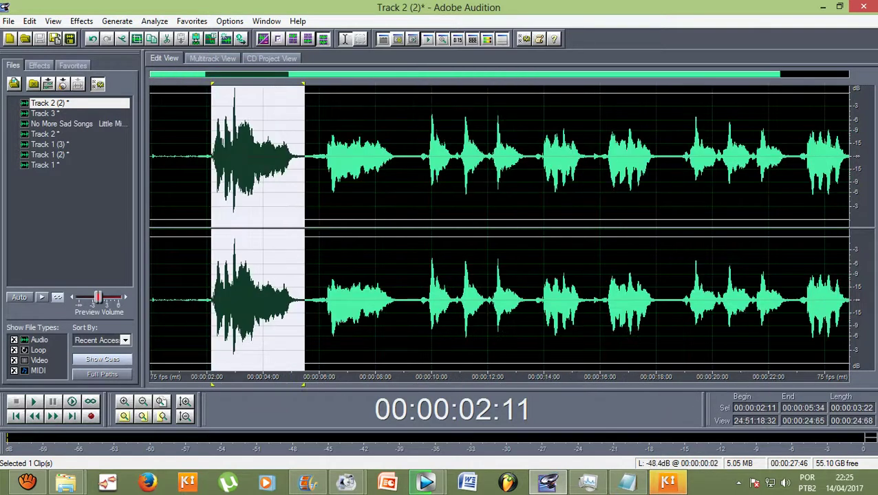
click(81, 21)
mouse_move(110, 97)
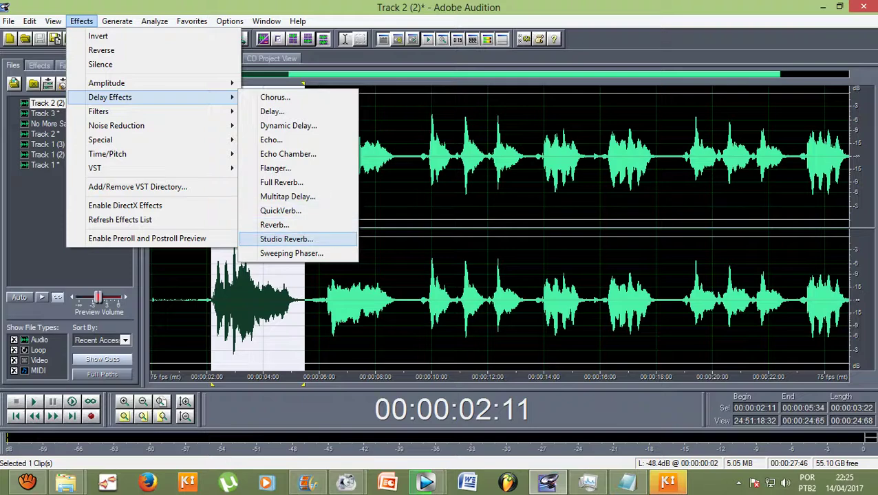
click(287, 240)
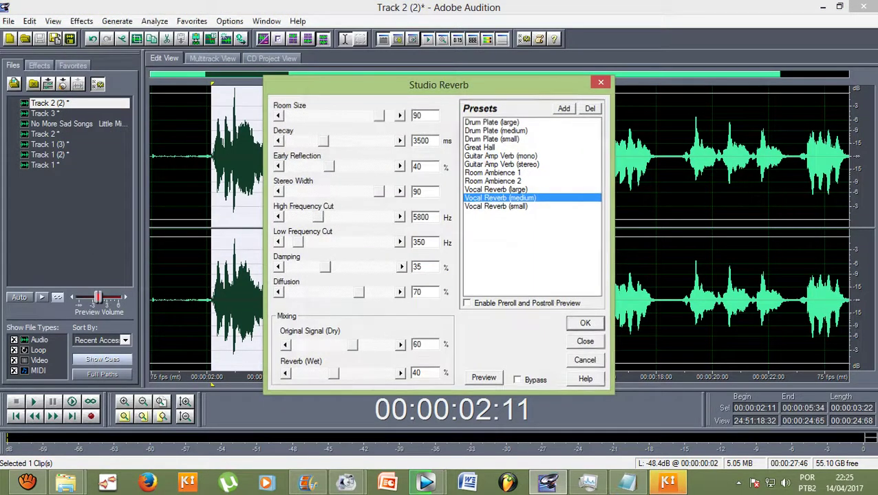
click(584, 324)
click(179, 184)
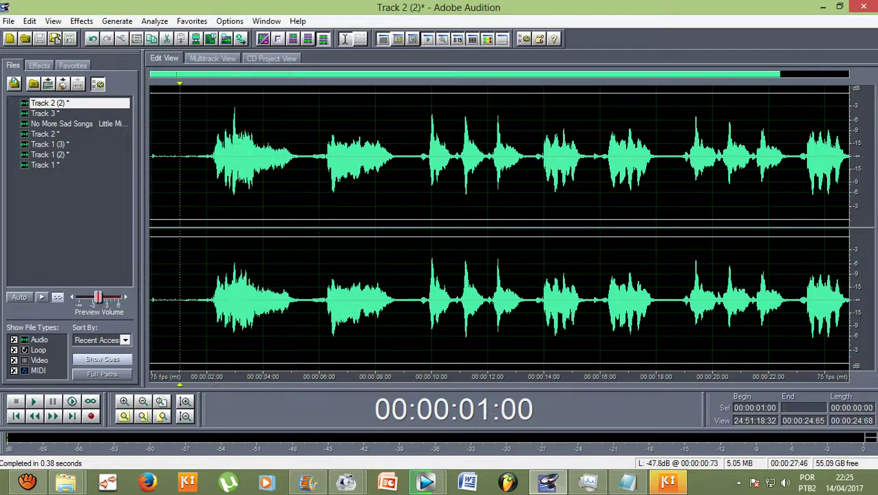
Apply Pitch Correction to the first phrase of the Track 2 vocal, from 00:00:02:00 to 00:00:05:25, and return to the multitrack session.
click(81, 21)
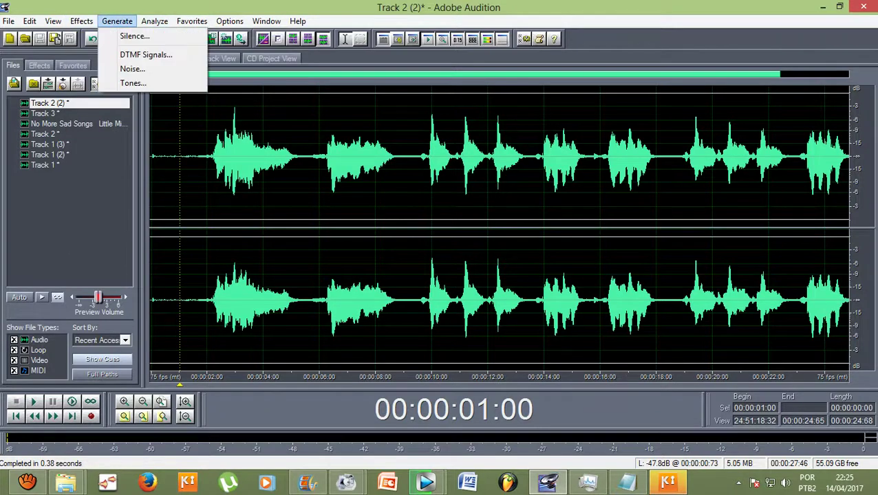
click(258, 186)
drag(208, 186, 301, 185)
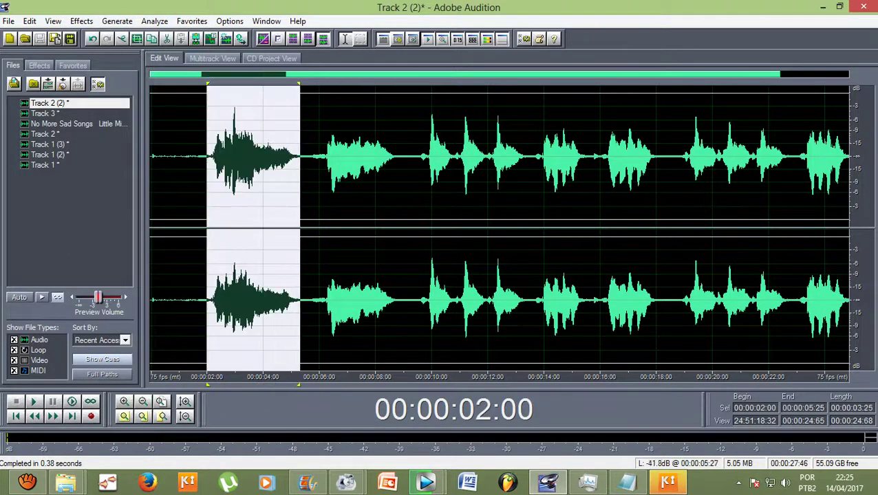
click(82, 22)
mouse_move(137, 154)
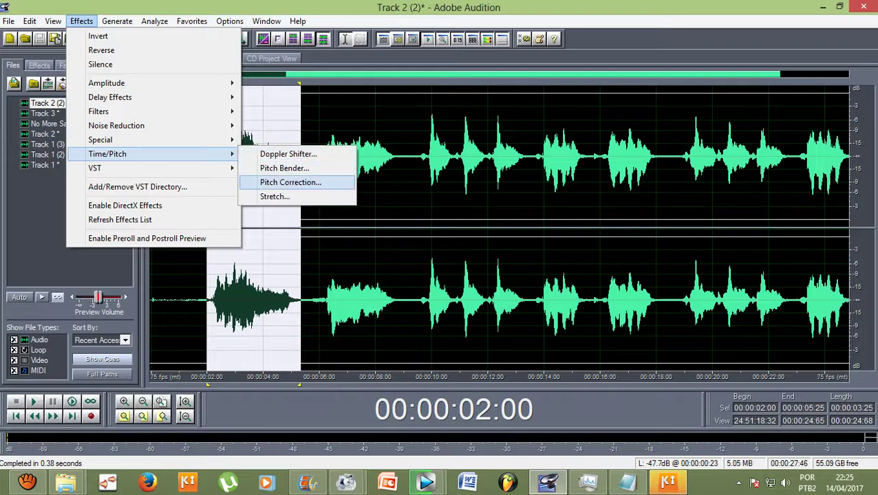
click(286, 183)
key(Escape)
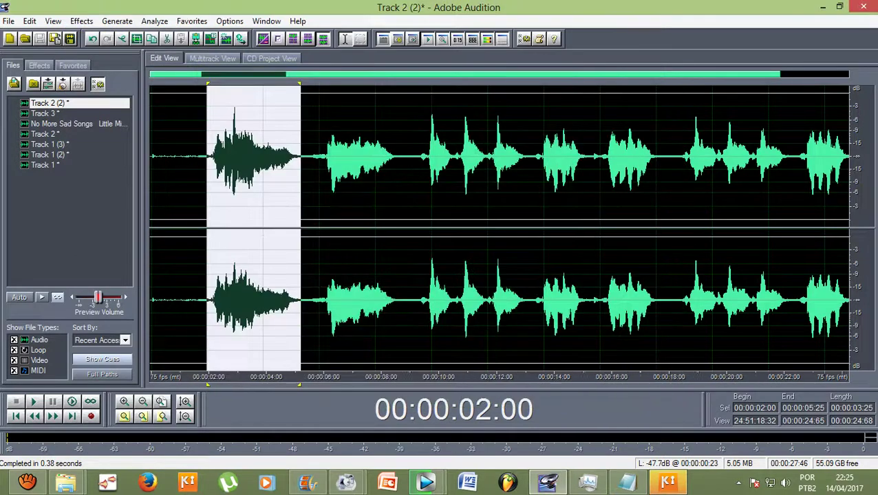
click(189, 186)
key(F12)
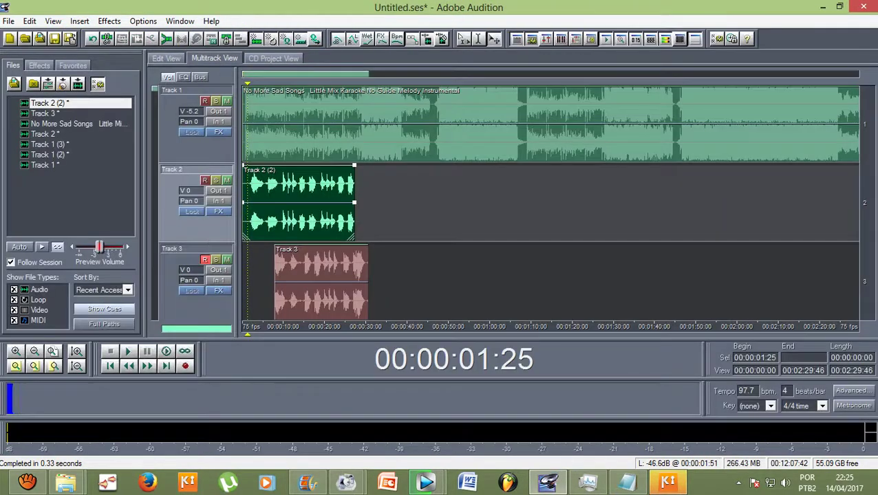
Play the full mix from the session start through both vocal clips.
key(Home)
key(space)
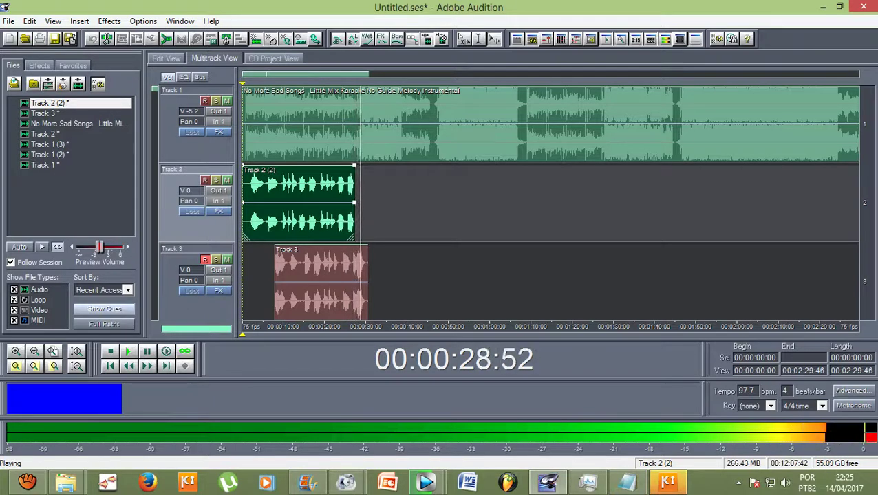
Apply Studio Reverb with the Vocal Reverb (medium) preset to the last phrase of the Track 3 vocal, from 00:00:26:62 to 00:00:30:42.
key(space)
click(321, 284)
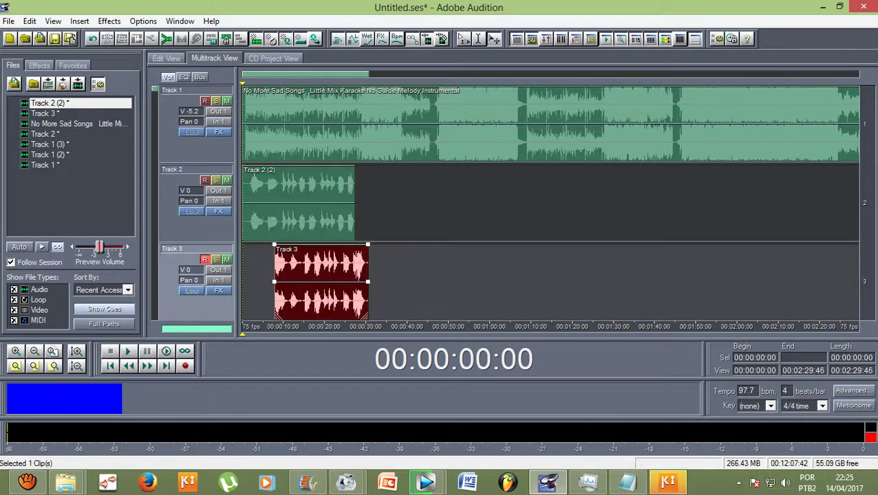
double_click(321, 275)
drag(733, 179, 849, 179)
click(81, 21)
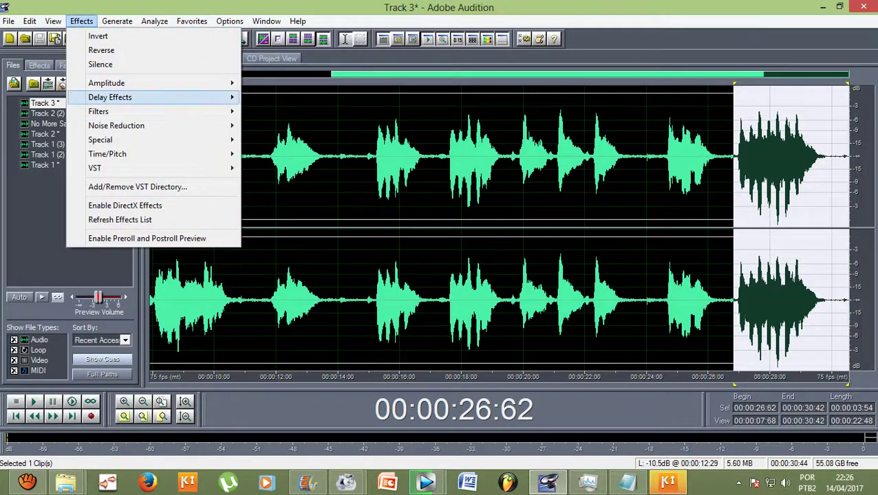
mouse_move(99, 112)
mouse_move(110, 97)
click(287, 239)
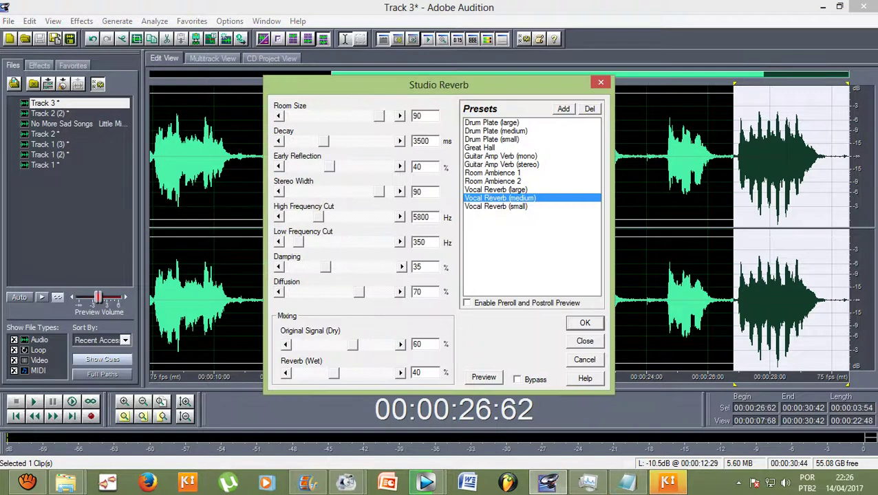
key(Return)
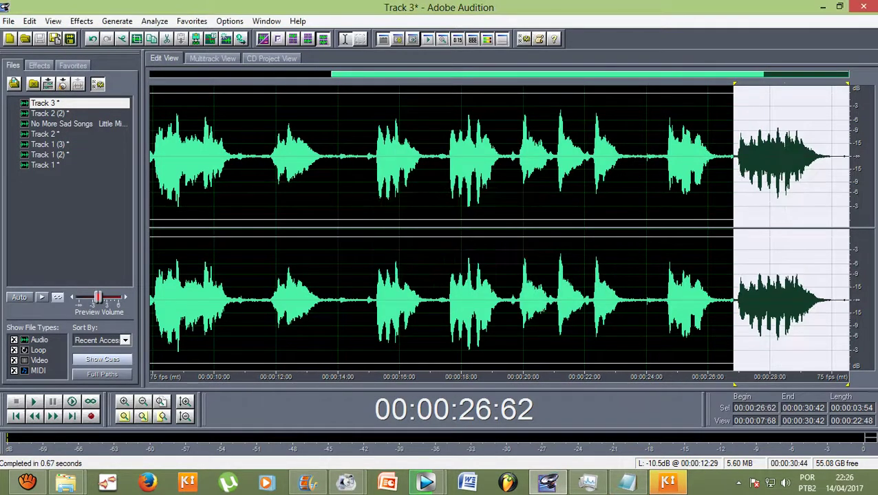
Apply Pitch Correction to the last phrase of the Track 3 vocal, from 00:00:26:62 to 00:00:30:42.
click(81, 21)
mouse_move(110, 151)
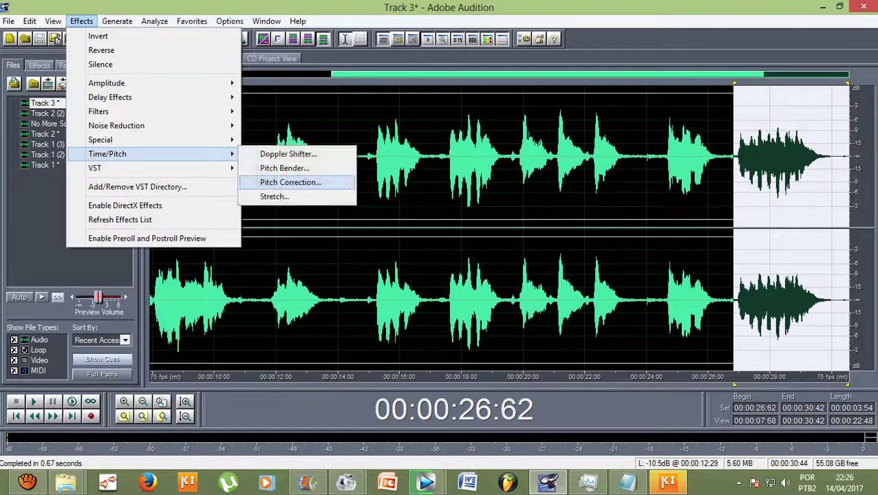
click(290, 182)
key(Return)
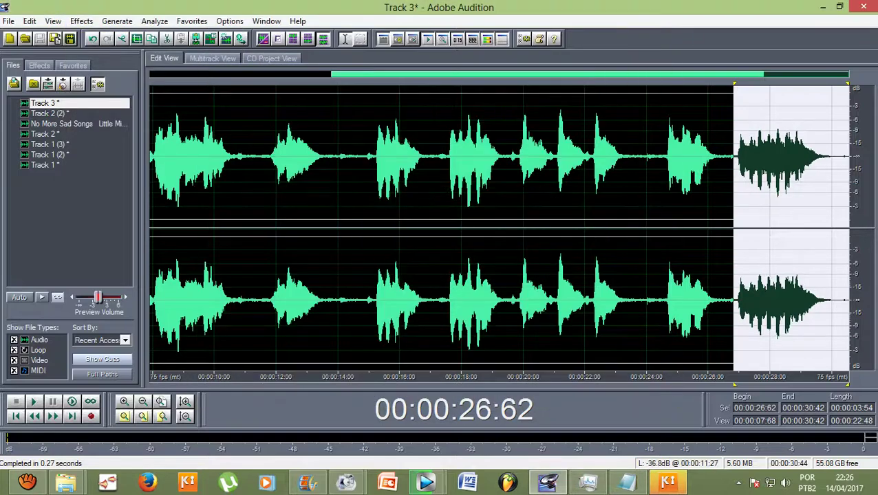
Apply Studio Reverb with the Vocal Reverb (medium) preset to Track 3's opening phrase, from 00:00:07:40 to 00:00:10:72, and return to the multitrack session.
click(244, 182)
drag(244, 165, 146, 165)
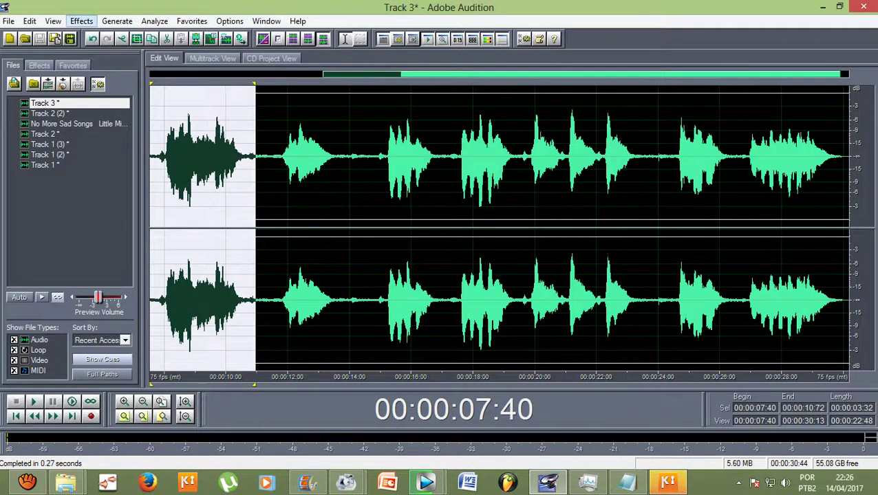
click(81, 21)
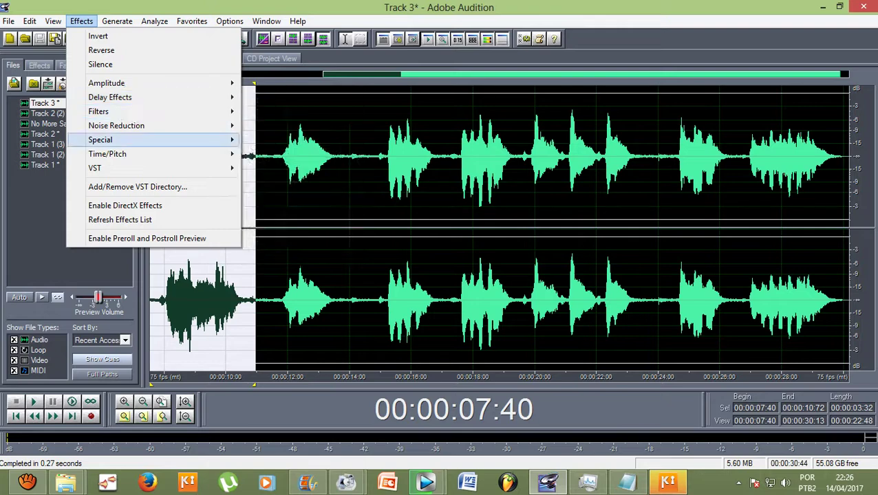
mouse_move(111, 97)
click(287, 239)
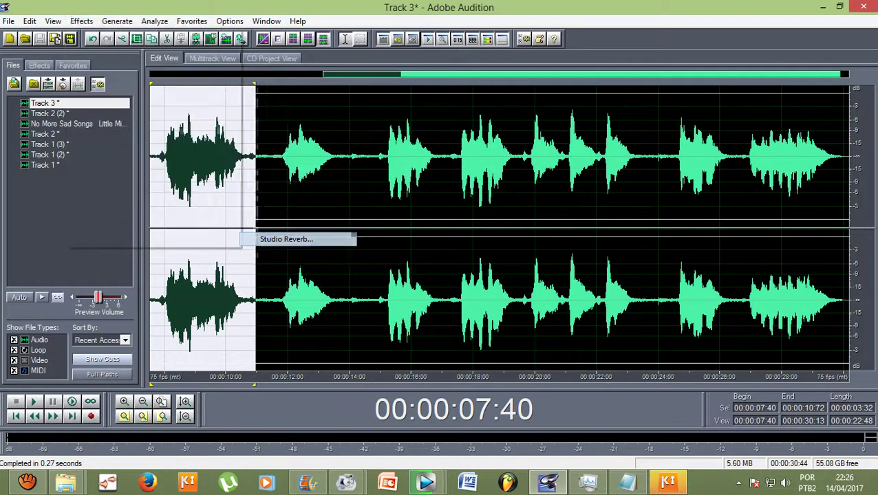
key(Return)
click(169, 158)
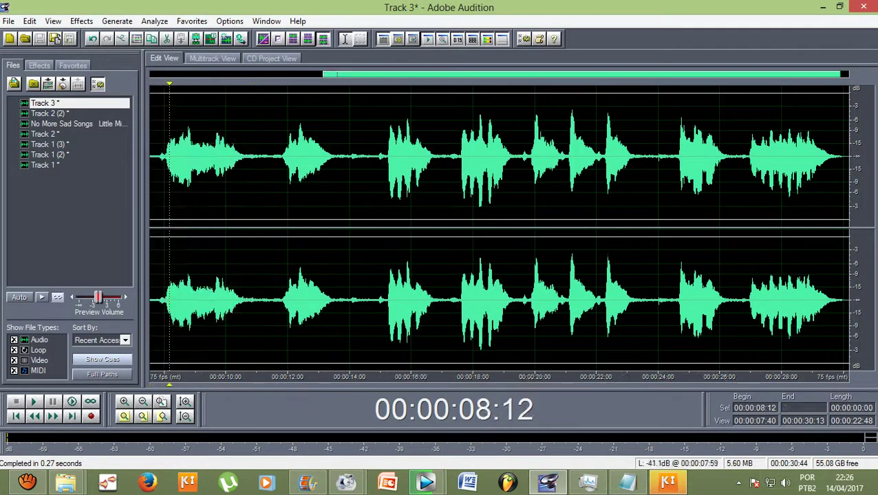
click(156, 159)
click(212, 59)
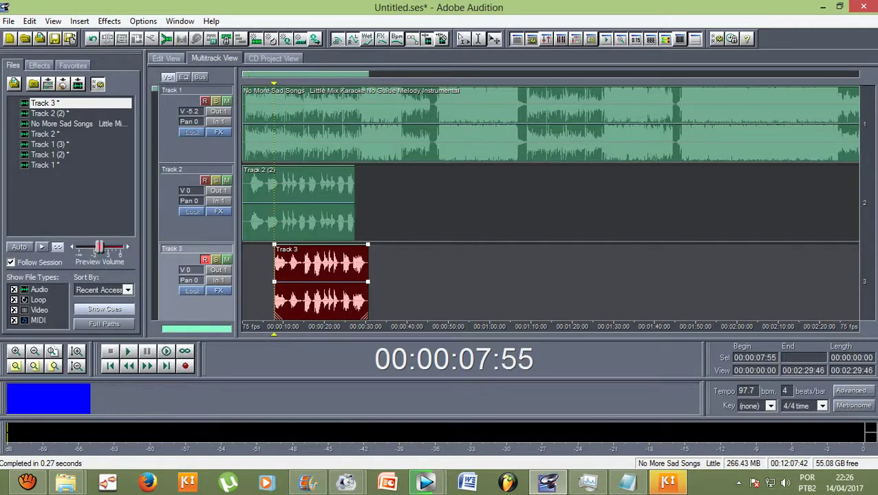
Apply Studio Reverb with the Vocal Reverb (medium) preset to the second phrase of the Track 2 vocal, from 00:00:05:50 to 00:00:08:61.
click(275, 151)
double_click(258, 180)
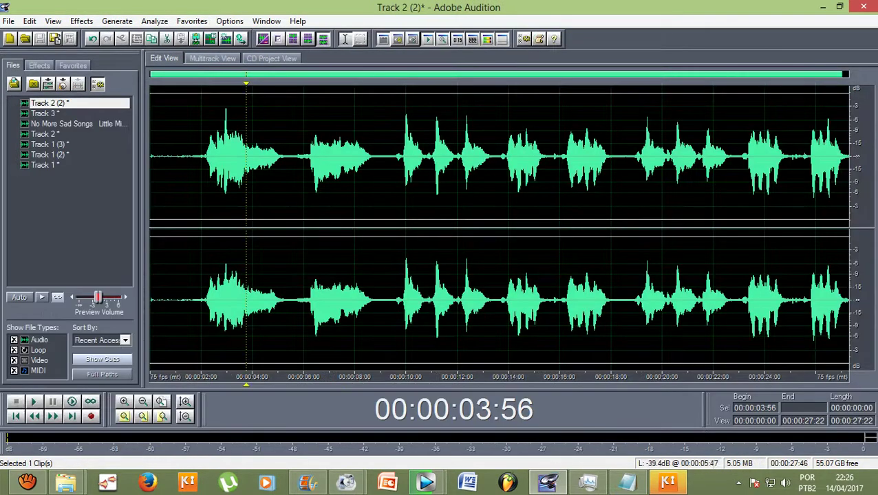
drag(295, 181, 376, 180)
click(82, 21)
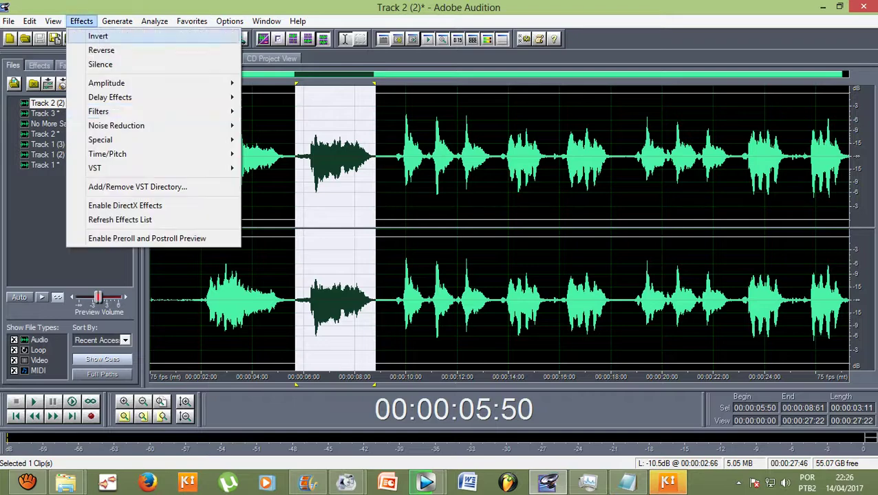
mouse_move(111, 97)
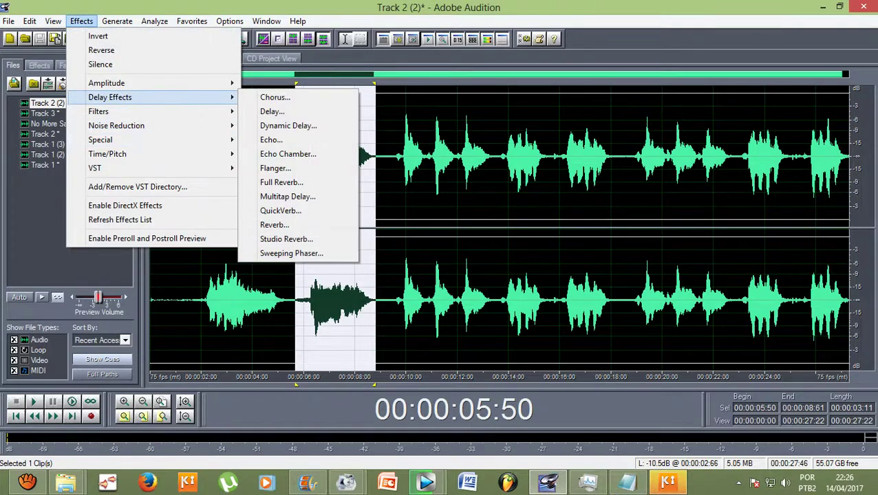
click(287, 239)
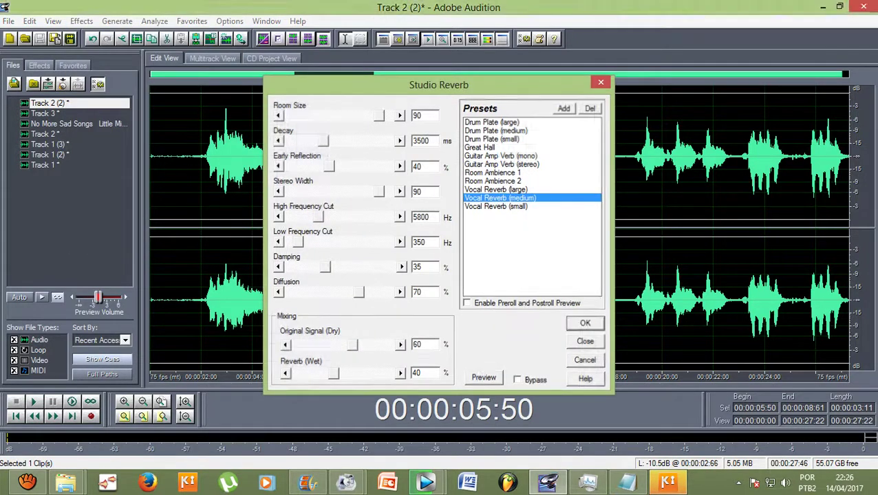
click(585, 324)
Apply Pitch Correction to the second phrase of the Track 2 vocal, from 00:00:05:50 to 00:00:08:61.
click(81, 20)
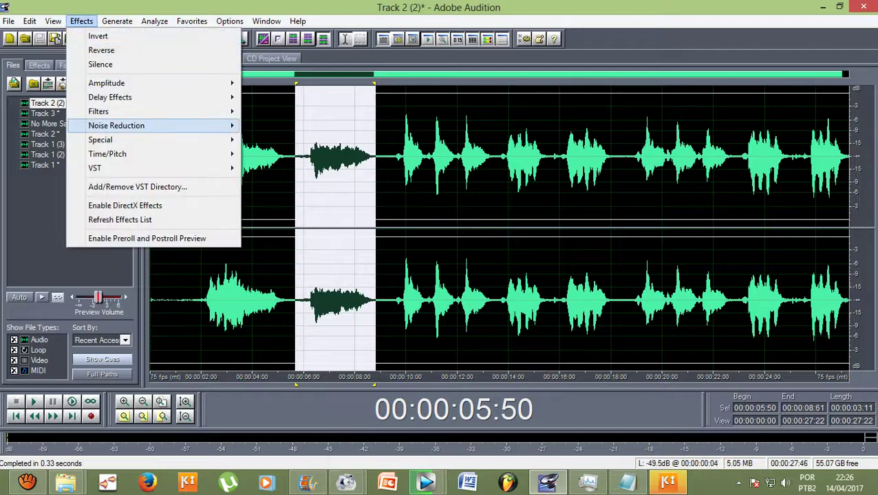
mouse_move(118, 155)
click(282, 183)
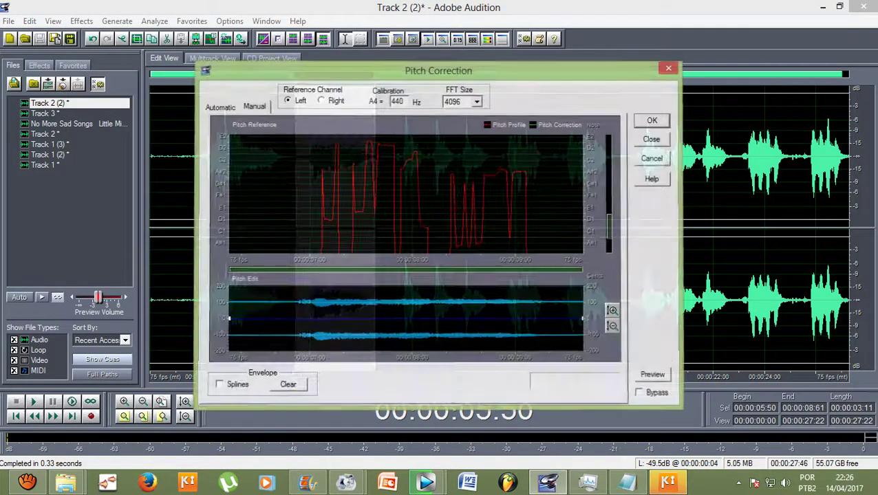
key(Escape)
Return to the multitrack session and play the full mix from 00:00:02:00 through both vocal clips.
click(201, 165)
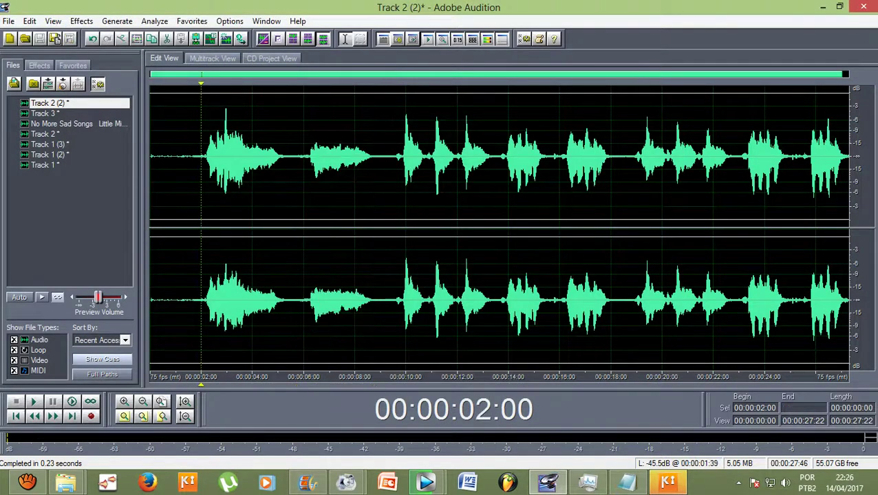
key(F12)
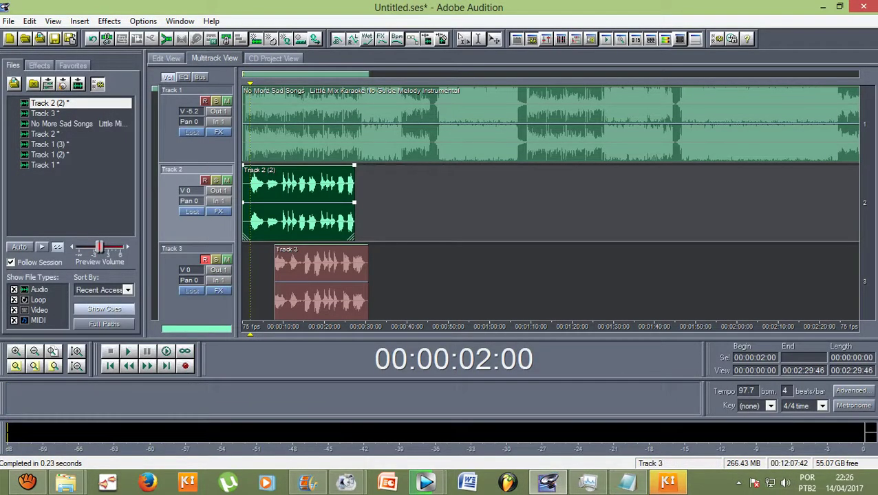
key(space)
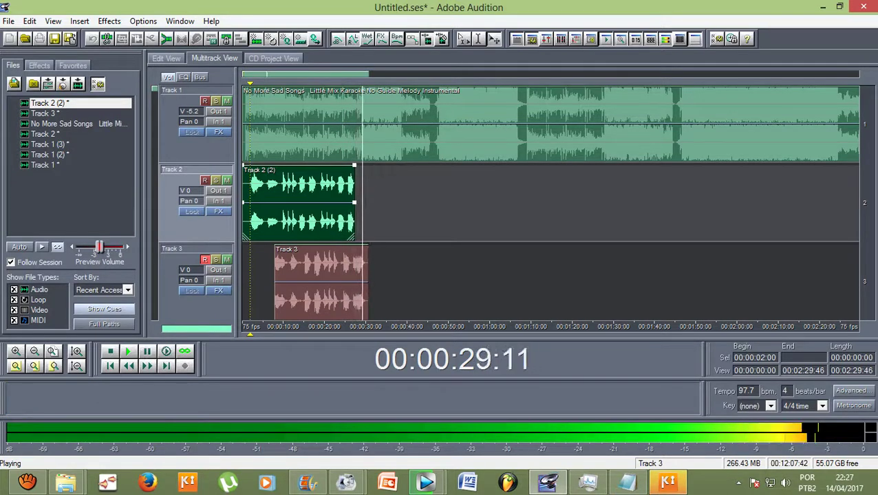
key(space)
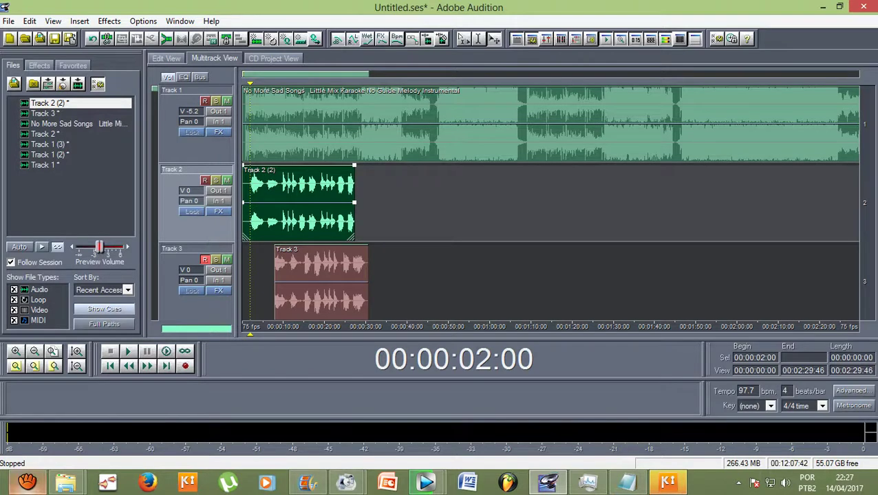
click(28, 483)
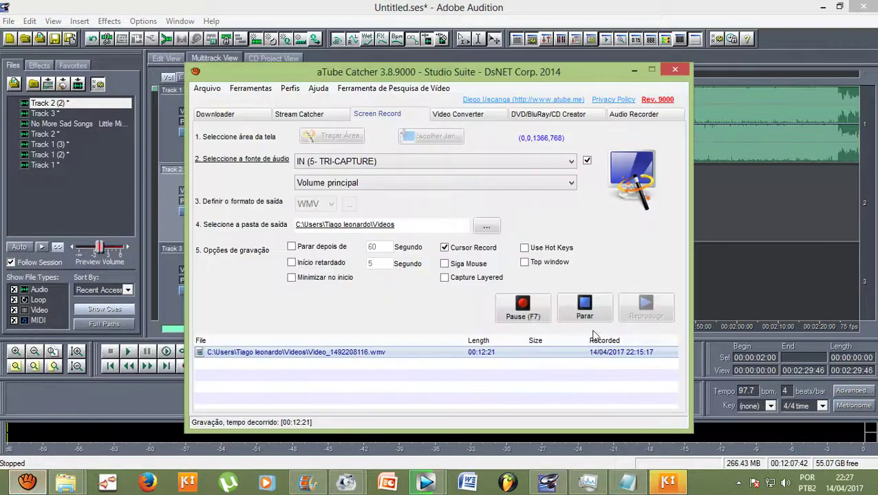